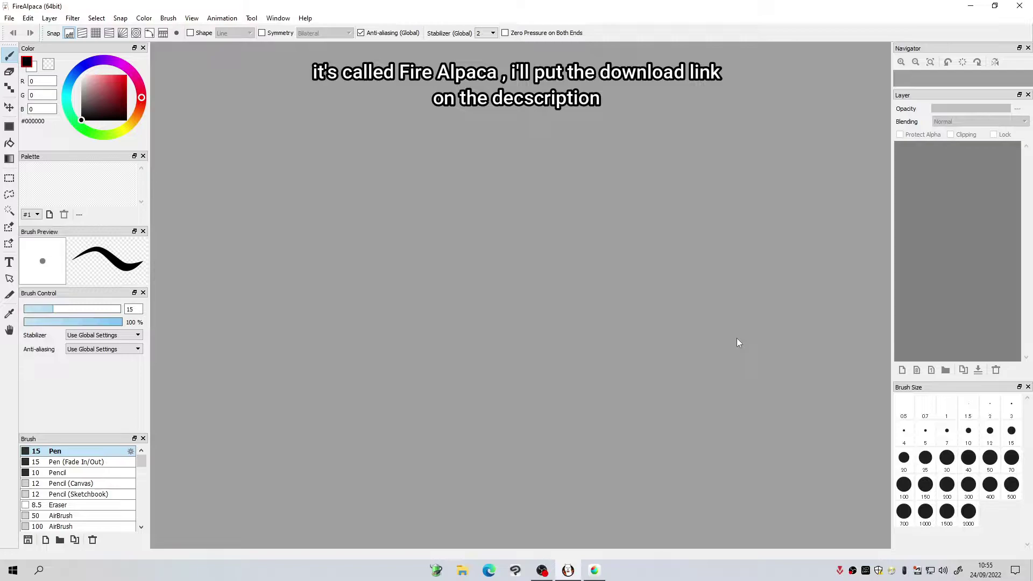
click(570, 574)
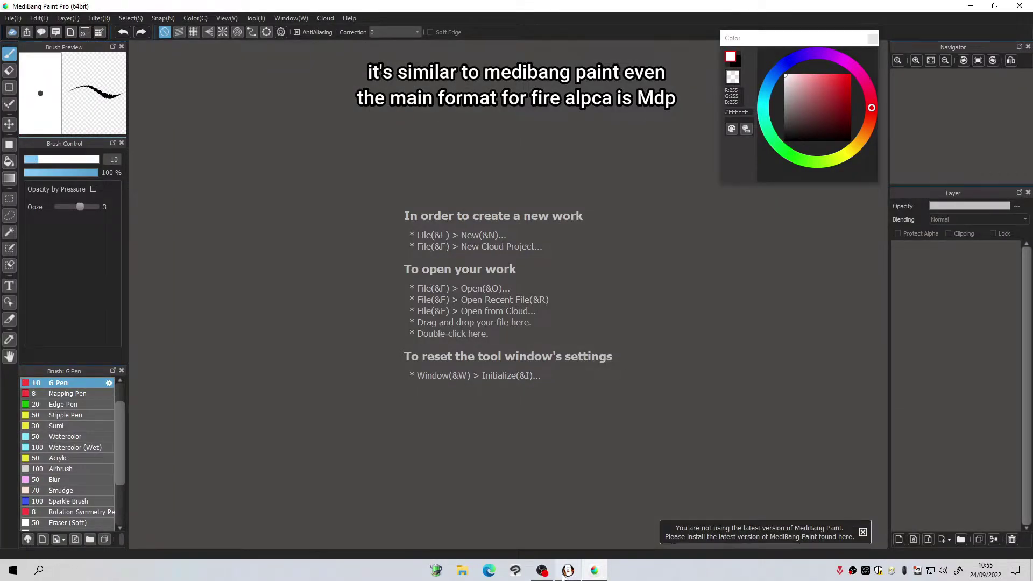
click(567, 573)
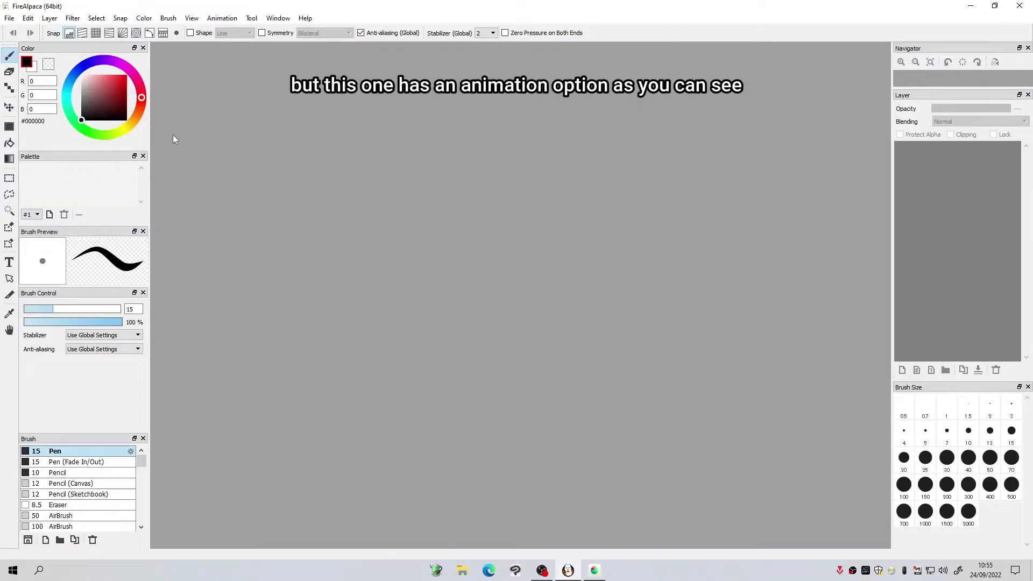
Start a new image and bring up its animation canvas settings
click(9, 18)
click(24, 31)
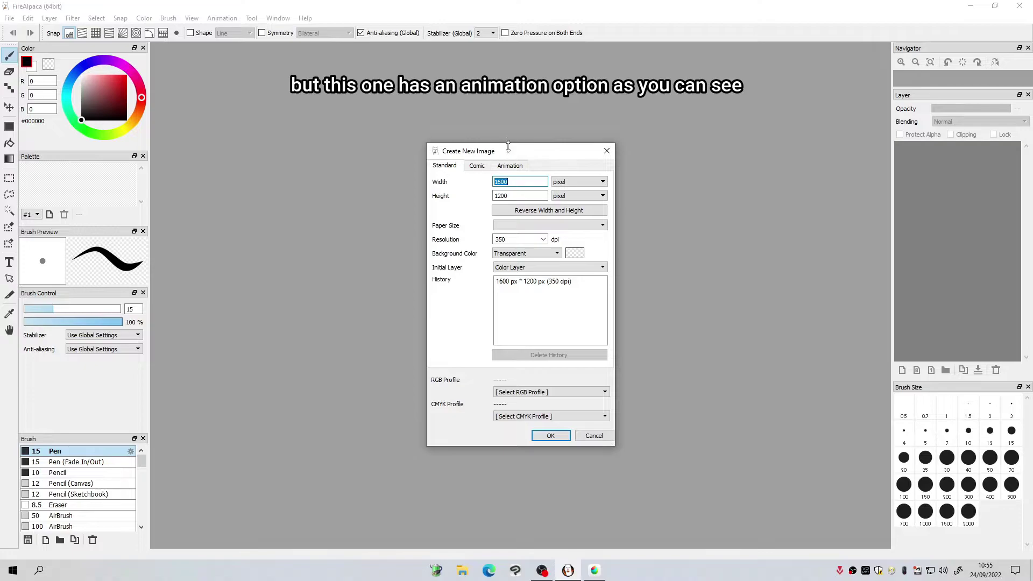
click(477, 120)
click(513, 120)
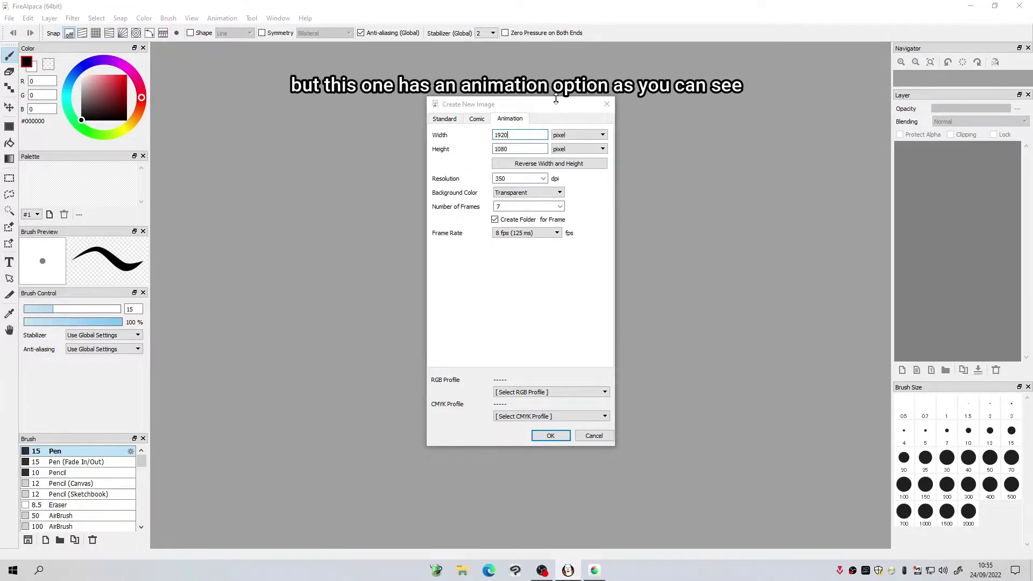
drag(557, 98, 552, 148)
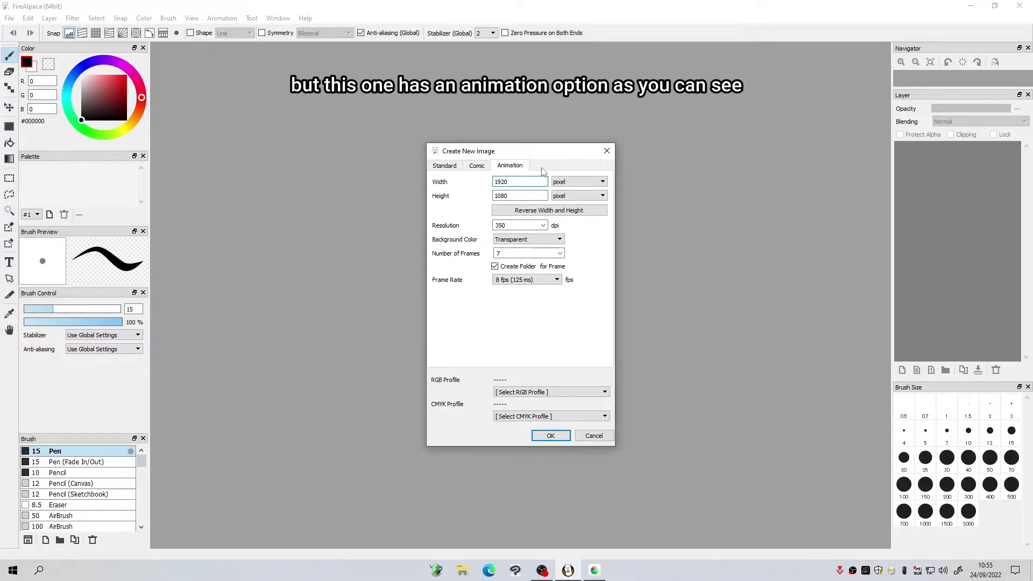
Switch to MediBang Paint and view the closed-mouth and open-mouth character drawings one at a time by toggling the visibility of Layer1 and Layer2
click(596, 571)
click(897, 274)
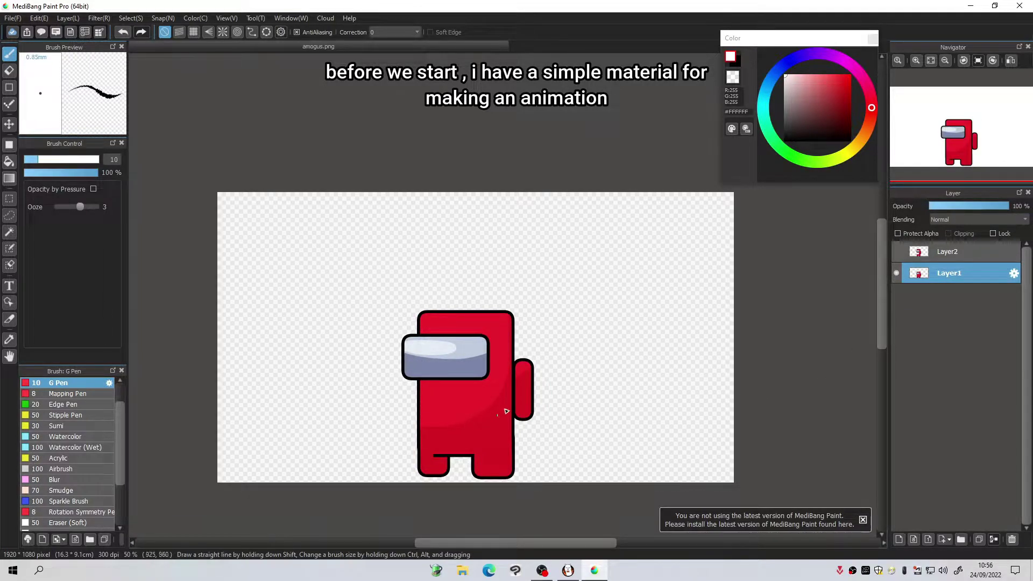
click(896, 273)
click(896, 251)
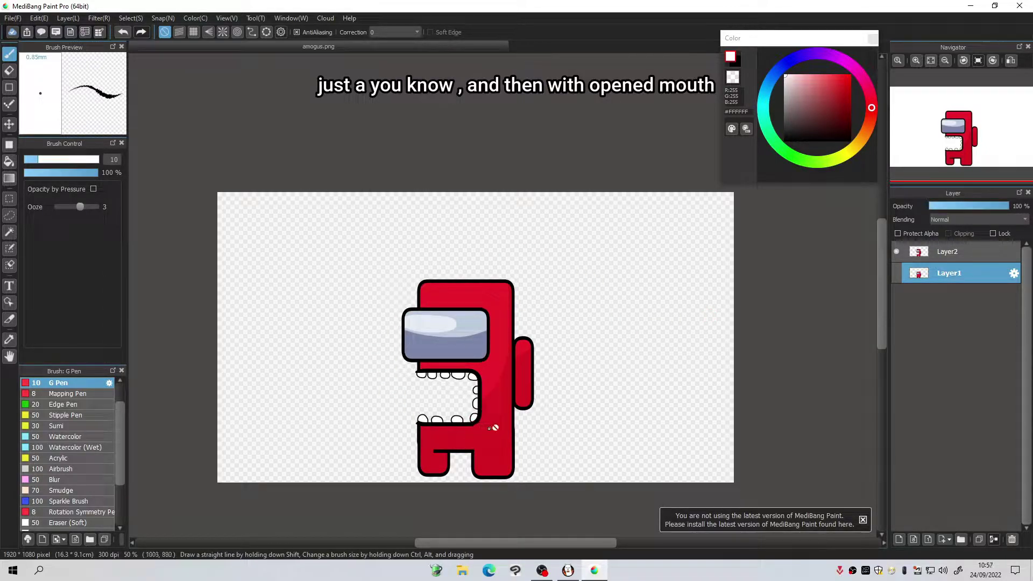
click(896, 251)
click(896, 273)
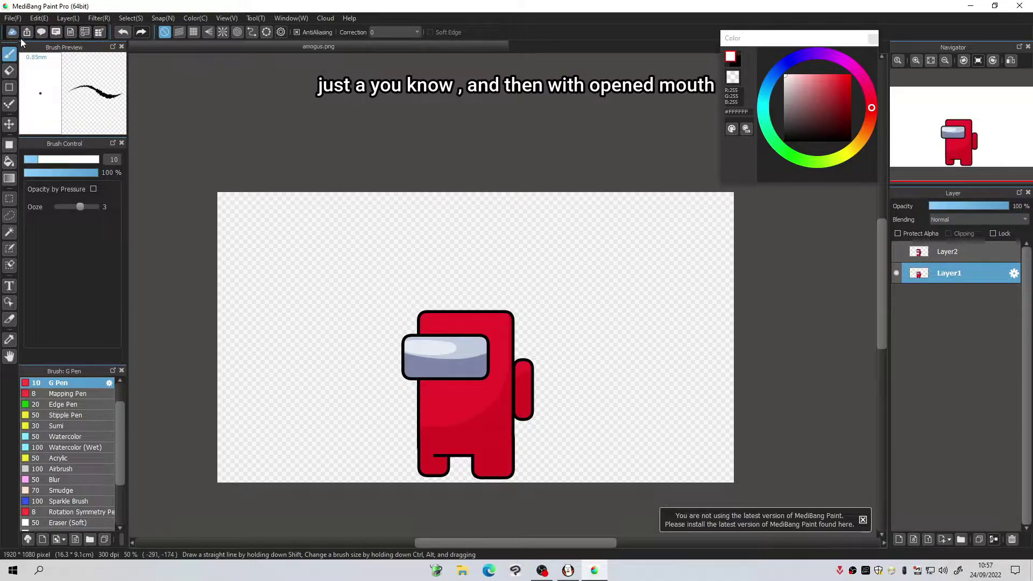
Review the export settings for the character image with the PNG (Transparent PNG) format and leave without exporting
click(12, 18)
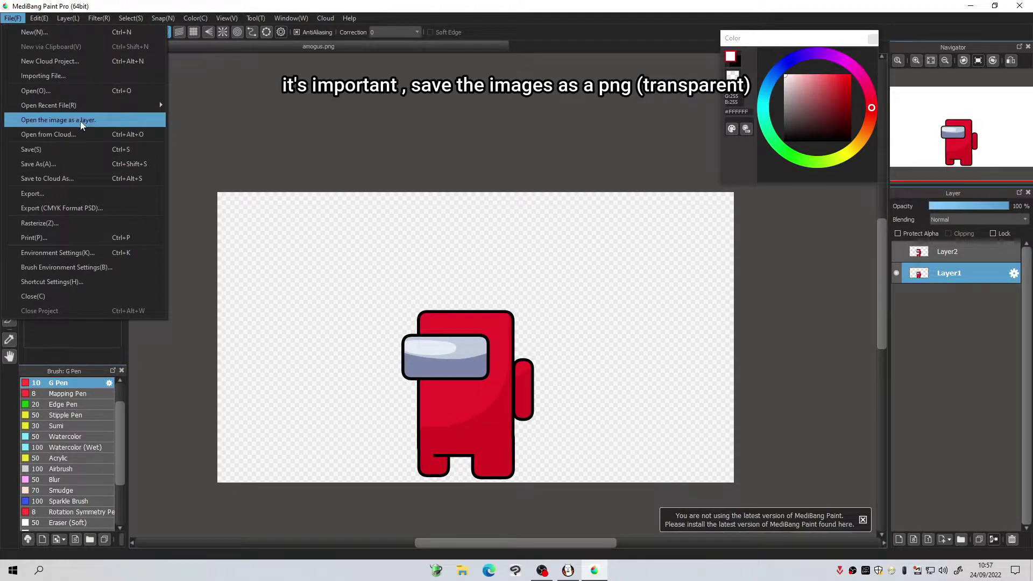
click(69, 196)
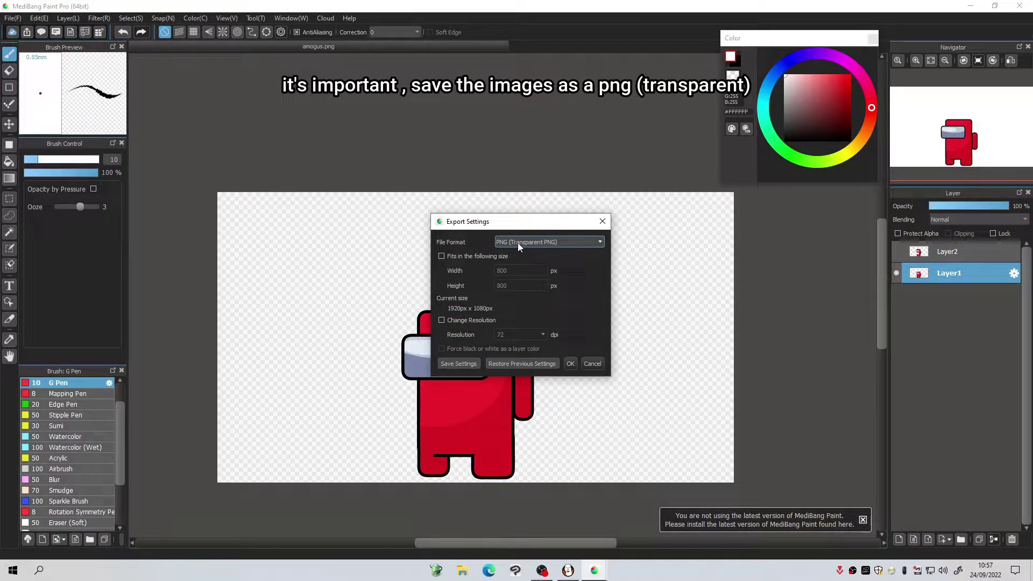
click(592, 365)
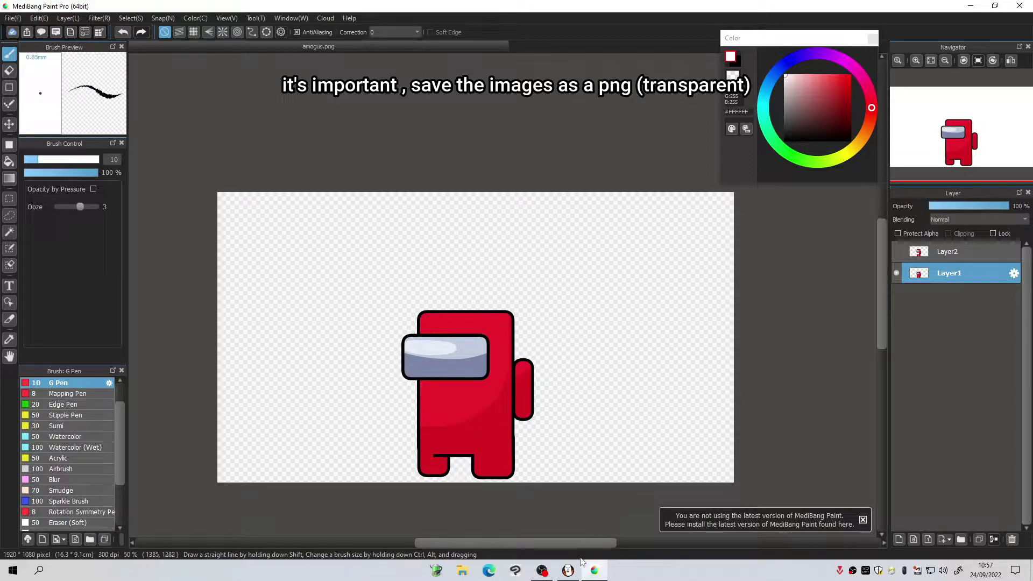
Return to FireAlpaca and keep the animation canvas at 1920 × 1080 pixels, 350 dpi, with a transparent background
click(568, 569)
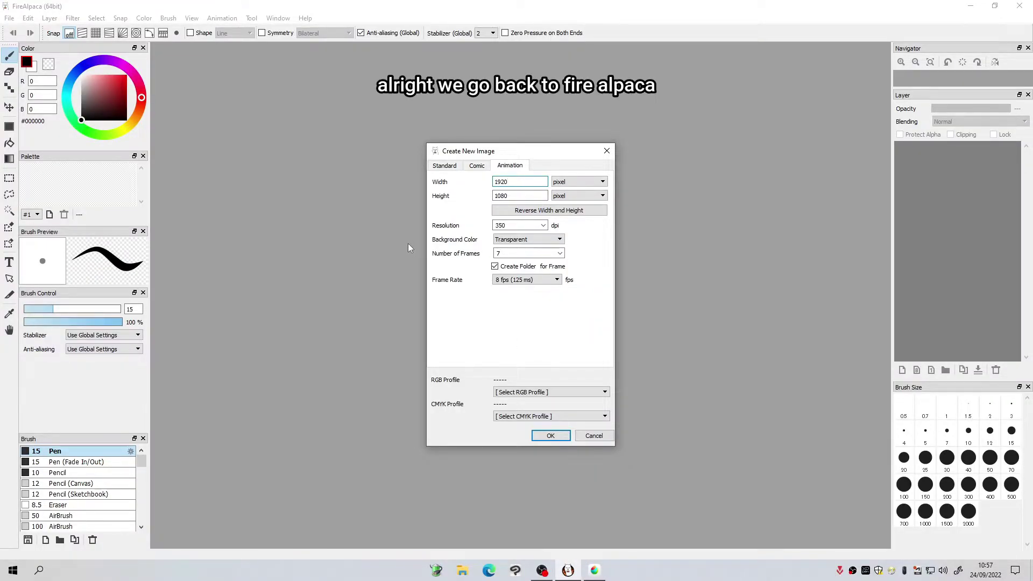
double_click(515, 183)
key(Tab)
click(495, 197)
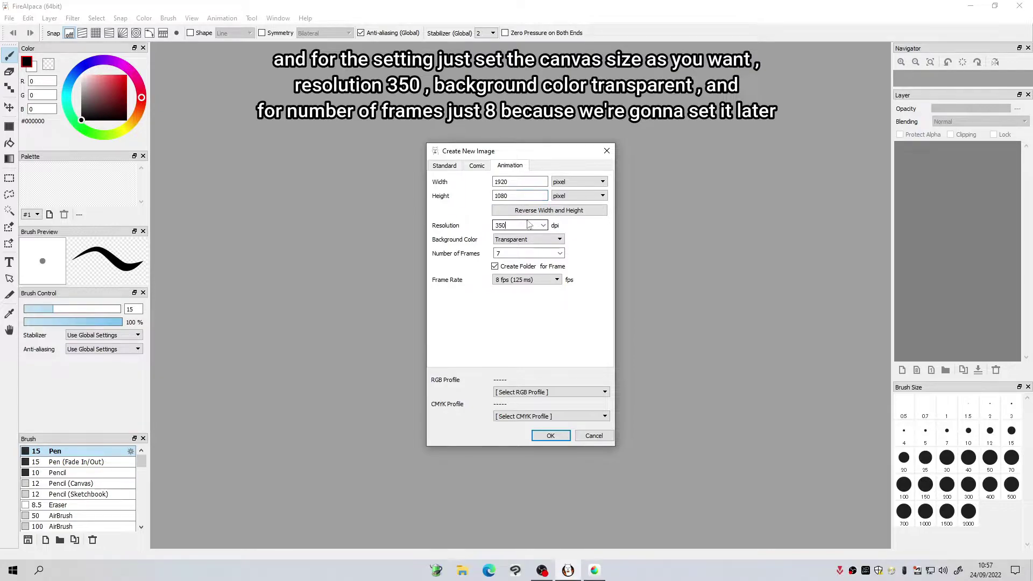
click(504, 243)
click(510, 248)
click(527, 240)
click(510, 248)
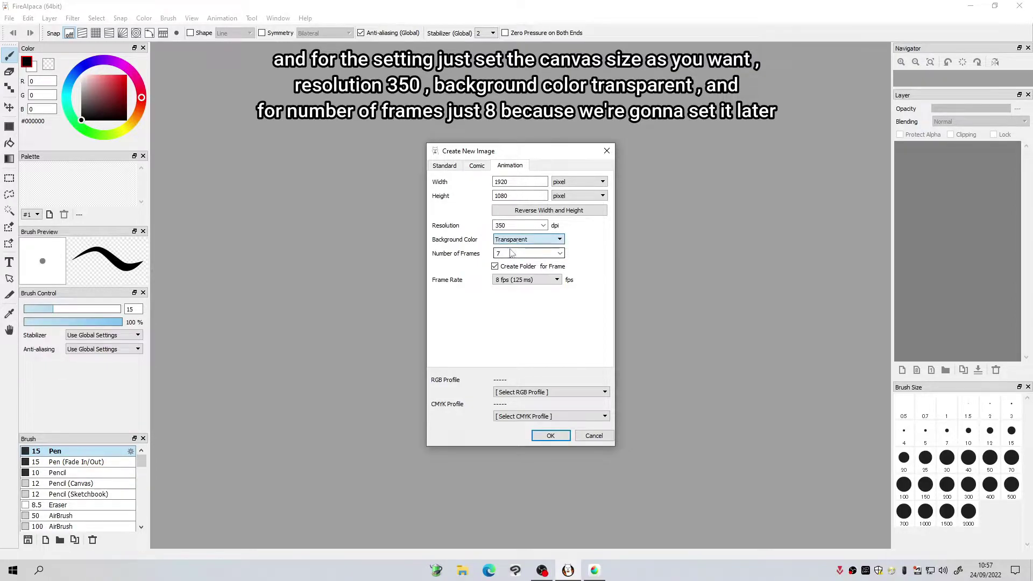
Set the number of frames to 8 and create the animation image with a folder for each frame
click(561, 254)
click(548, 262)
click(561, 253)
click(536, 269)
click(536, 254)
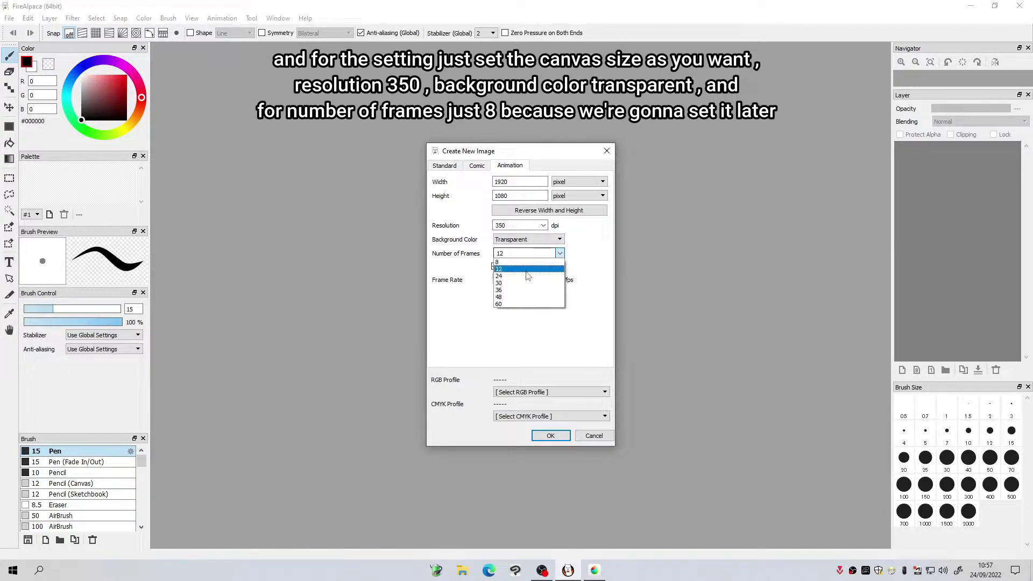
click(509, 262)
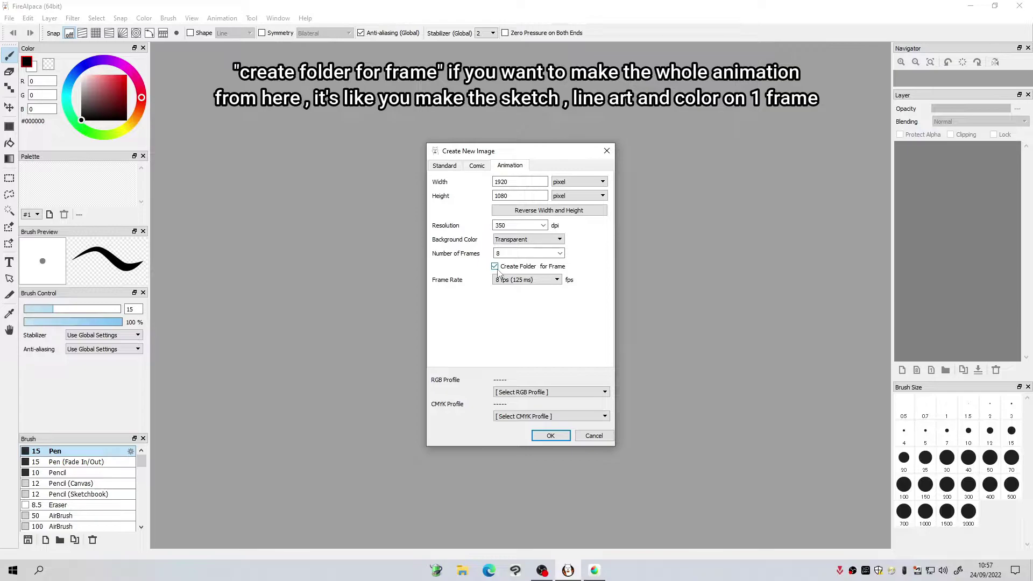
click(550, 436)
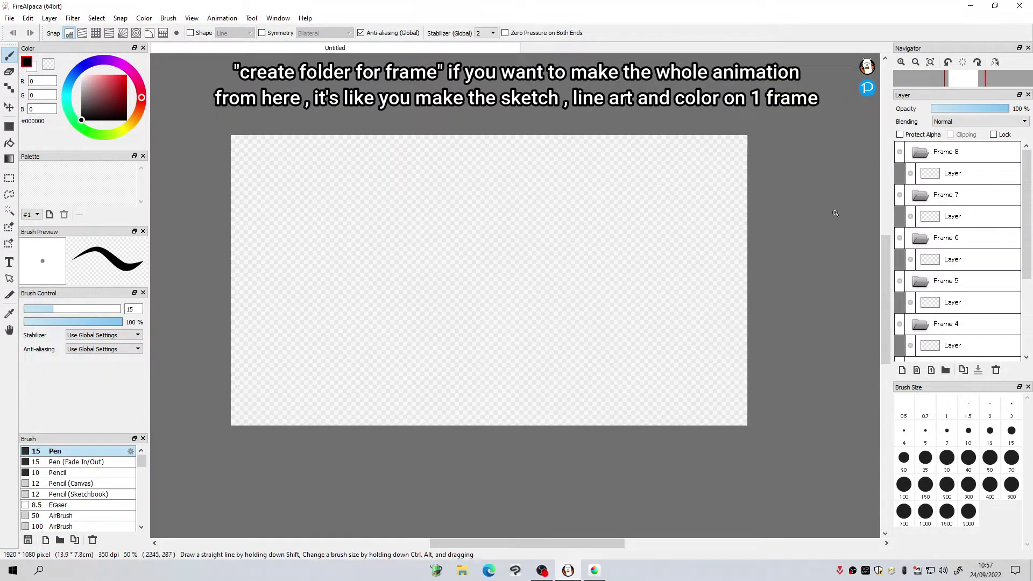
Scribble black pen strokes on the layer in the Frame 1 folder, then add another layer there and scribble a black oval
scroll(963, 212, down, 3)
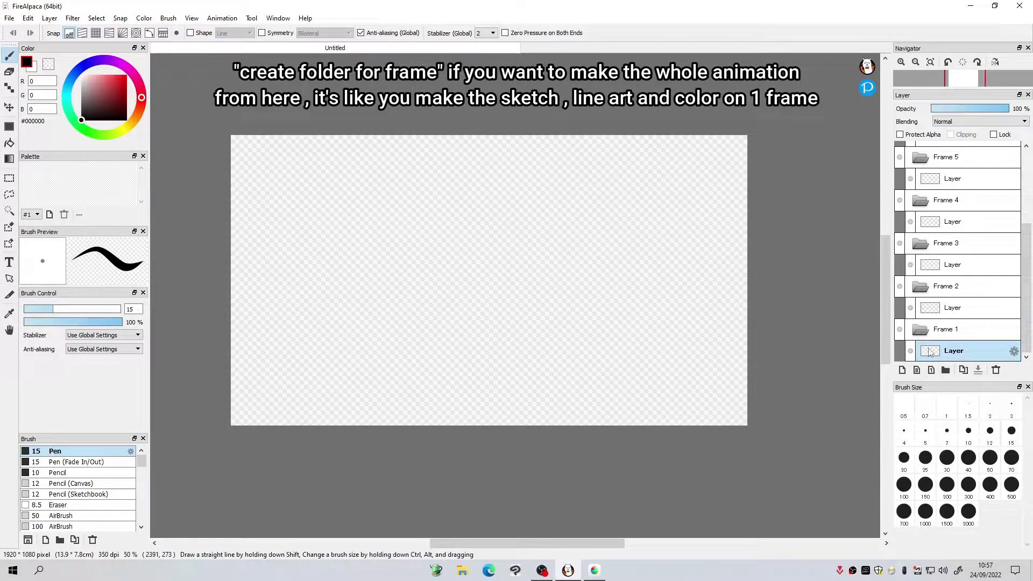
mouse_move(483, 296)
mouse_down()
mouse_move(500, 297)
mouse_move(502, 328)
mouse_up()
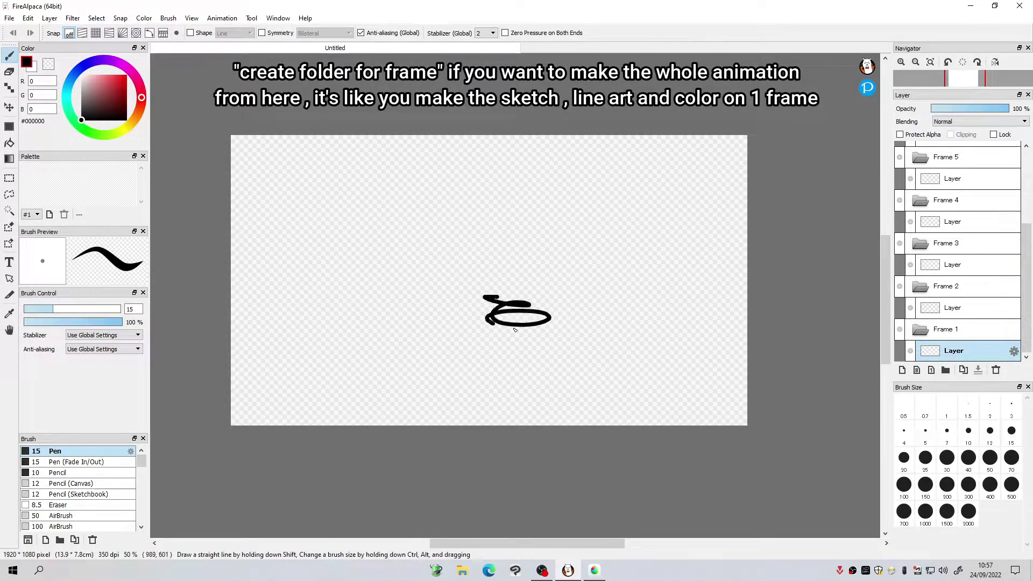
click(903, 370)
drag(539, 290, 577, 290)
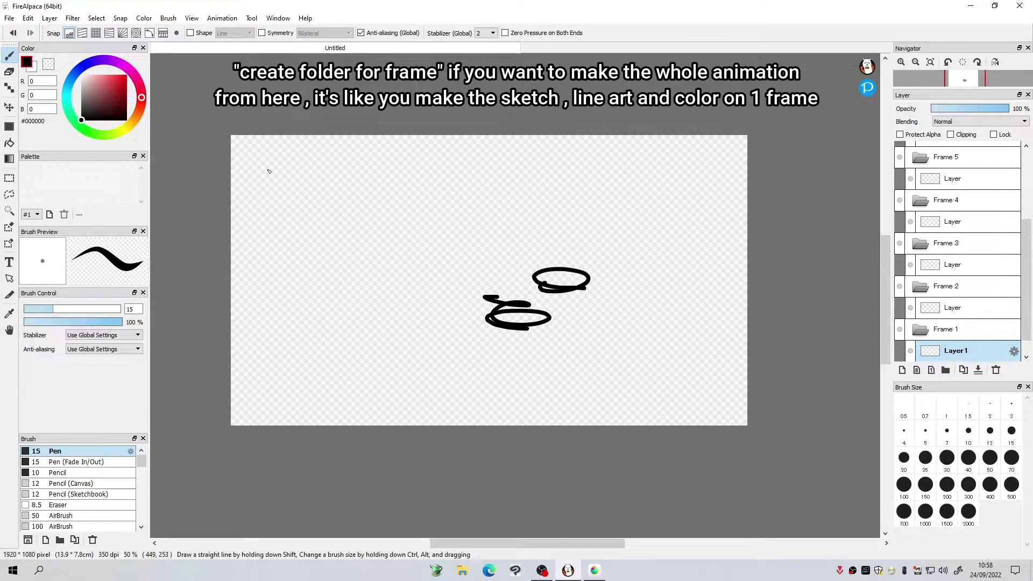
Change the pen color to bright green (#00FF00) and scribble strokes above the black ovals
click(86, 131)
click(127, 75)
mouse_move(558, 224)
mouse_down()
mouse_move(515, 221)
mouse_move(592, 246)
mouse_up()
drag(529, 245, 580, 259)
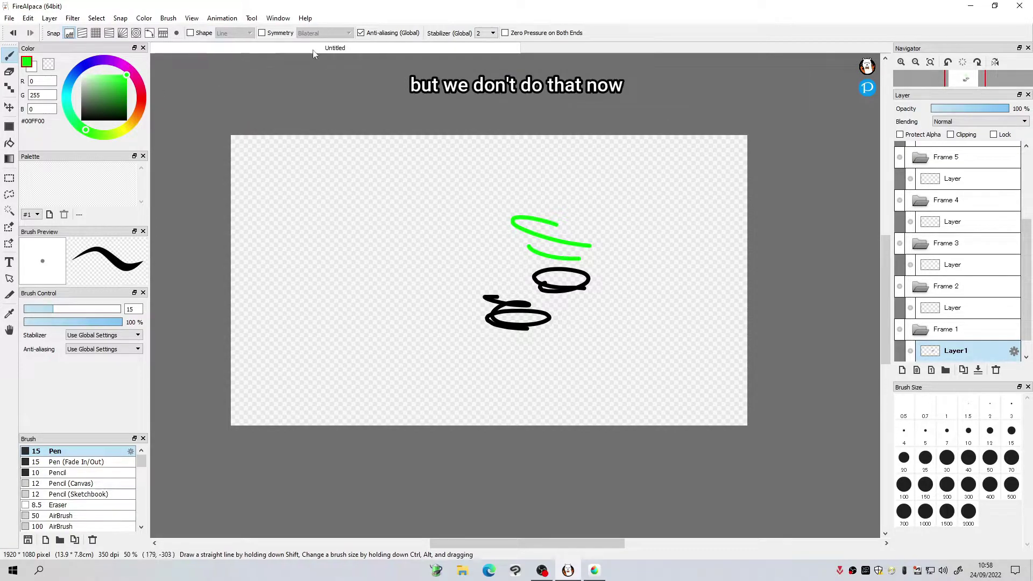
Close the untitled test image without saving it
right_click(335, 52)
click(361, 59)
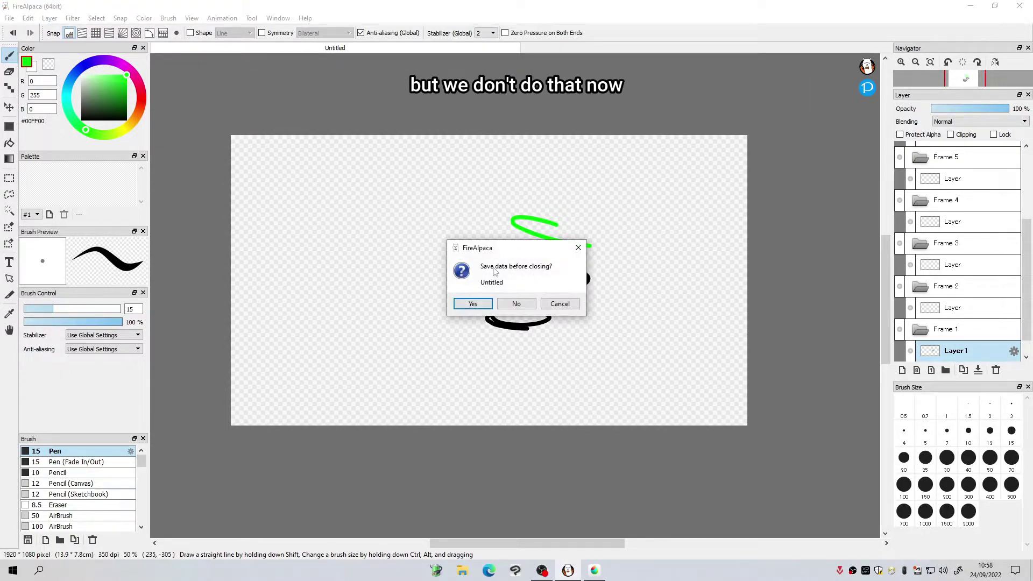
click(517, 304)
Create a 1920 × 1080 pixel animation image with 8 frames at 8 fps and no folders for the frames
click(9, 18)
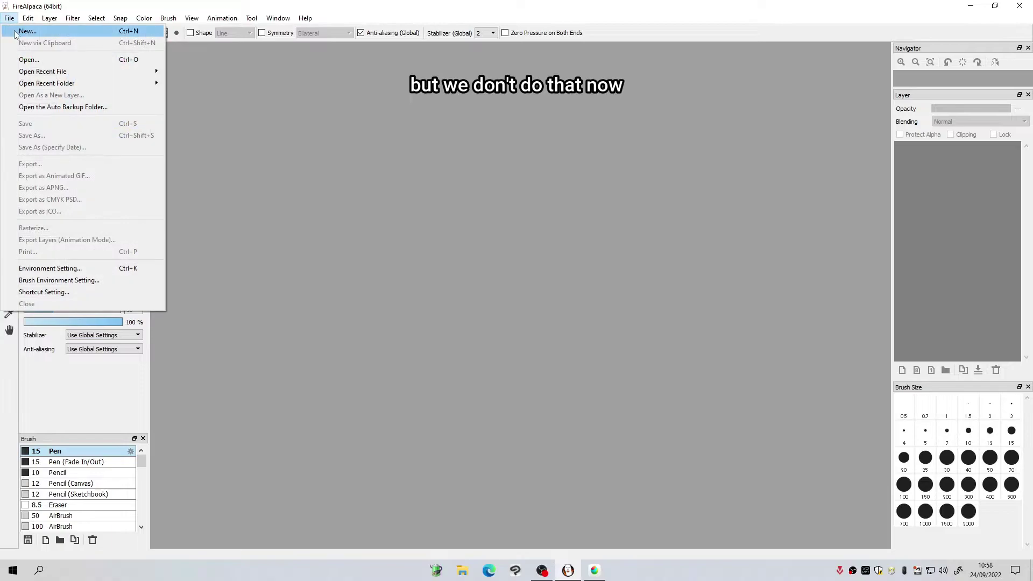
click(26, 31)
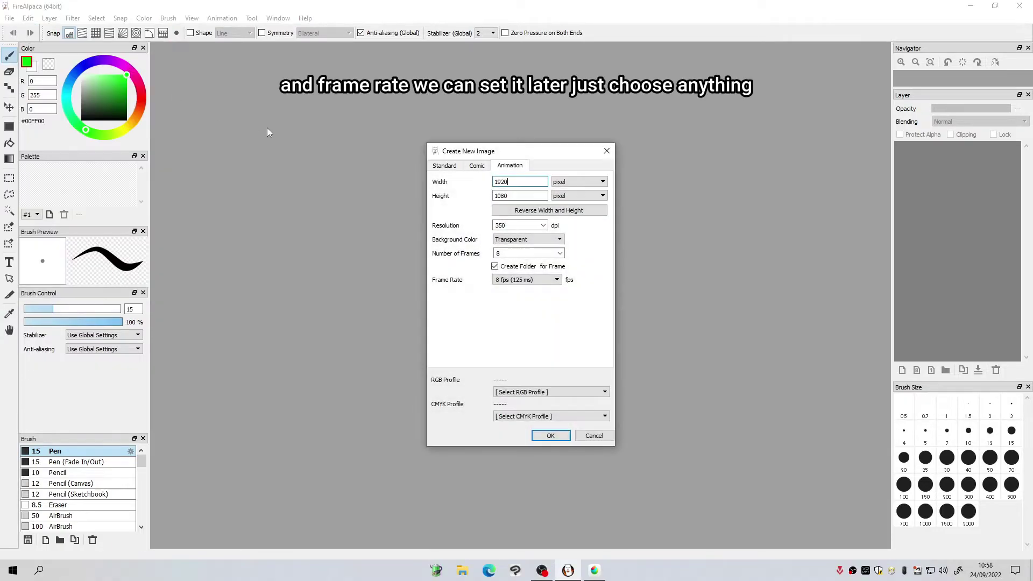
click(515, 268)
click(515, 284)
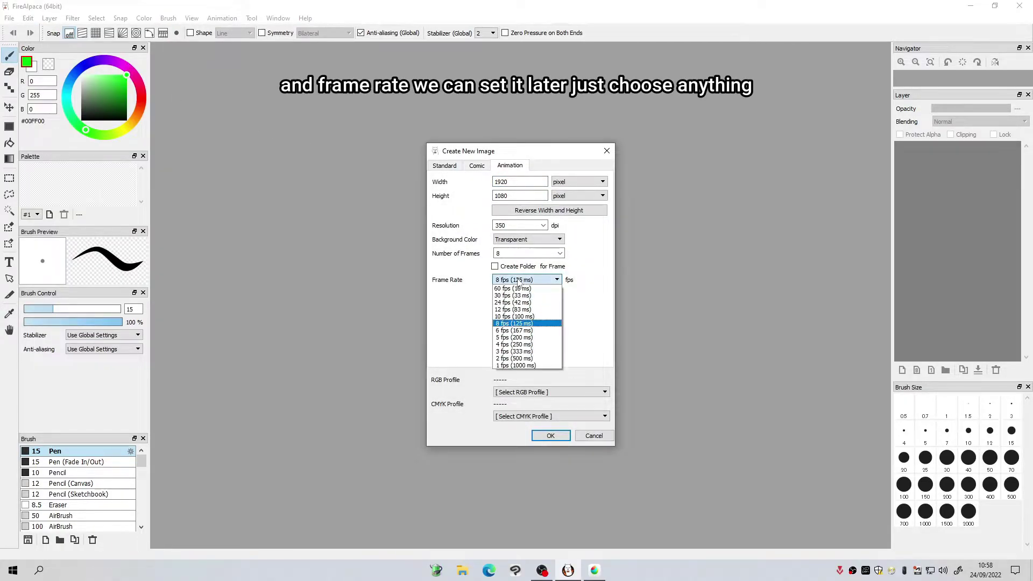
click(506, 325)
click(554, 438)
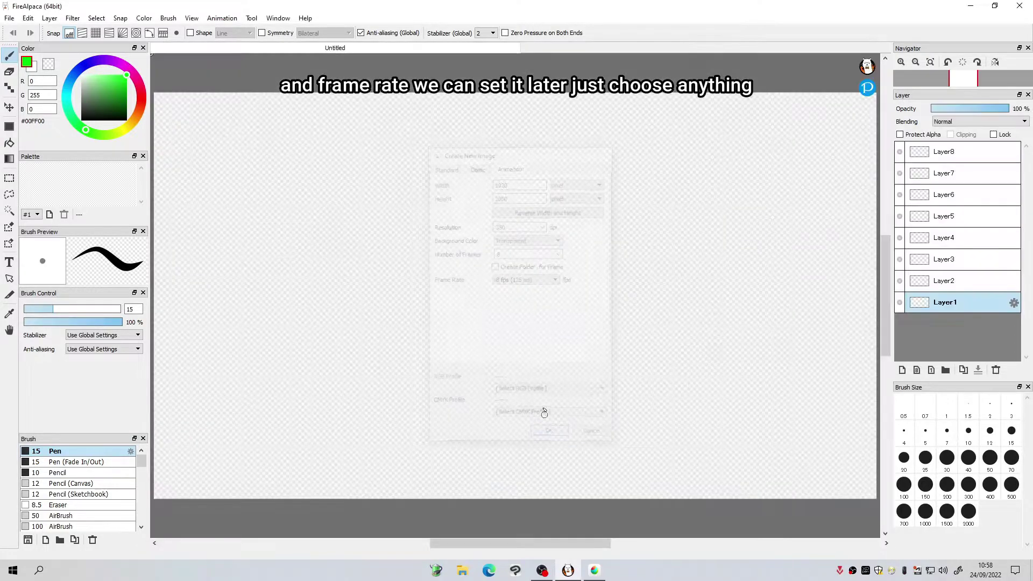
Import amogus.png and amogus 2.png together as new layers
scroll(517, 291, up, 2)
scroll(512, 270, down, 1)
scroll(512, 269, up, 1)
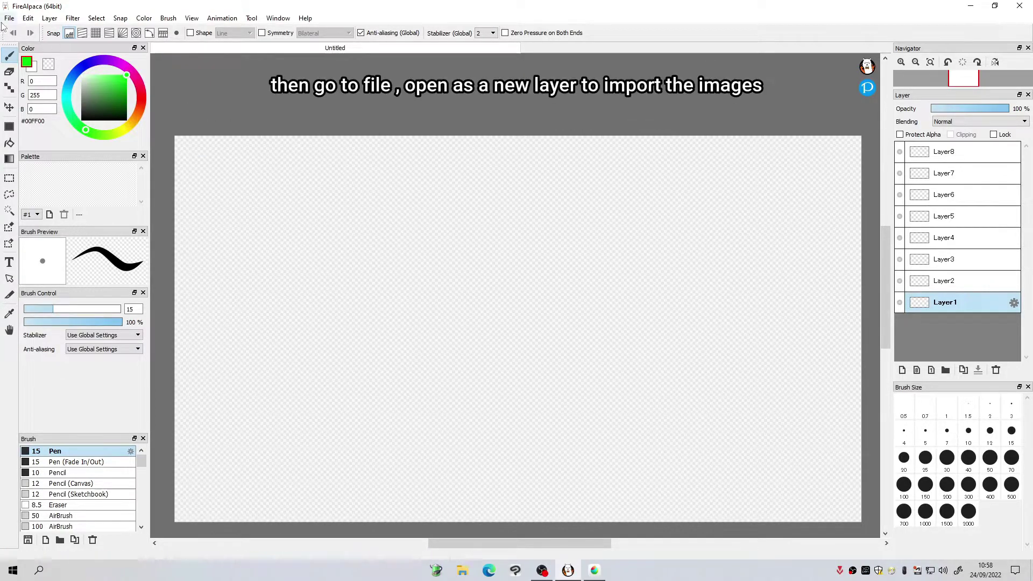
click(9, 19)
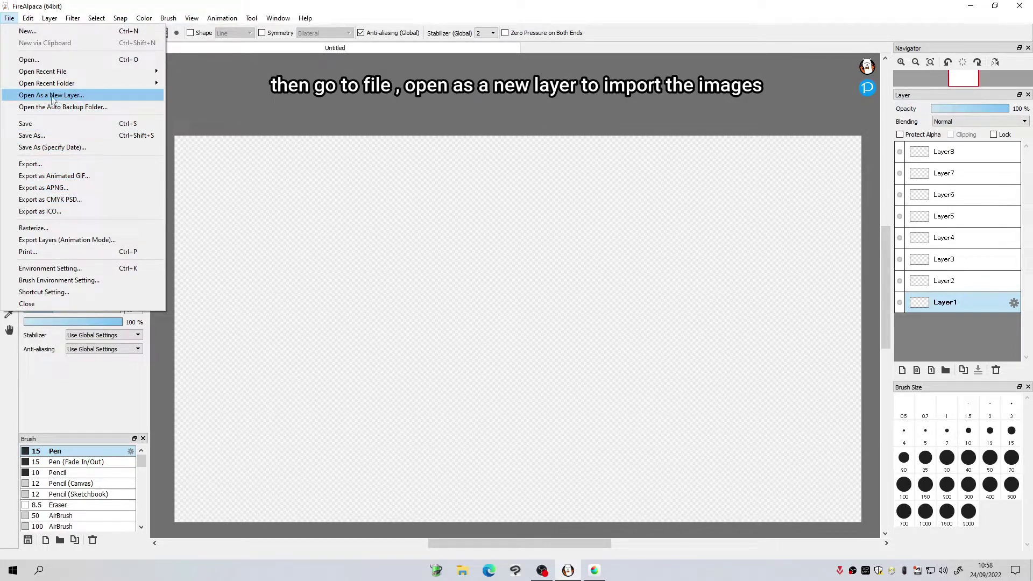
click(68, 99)
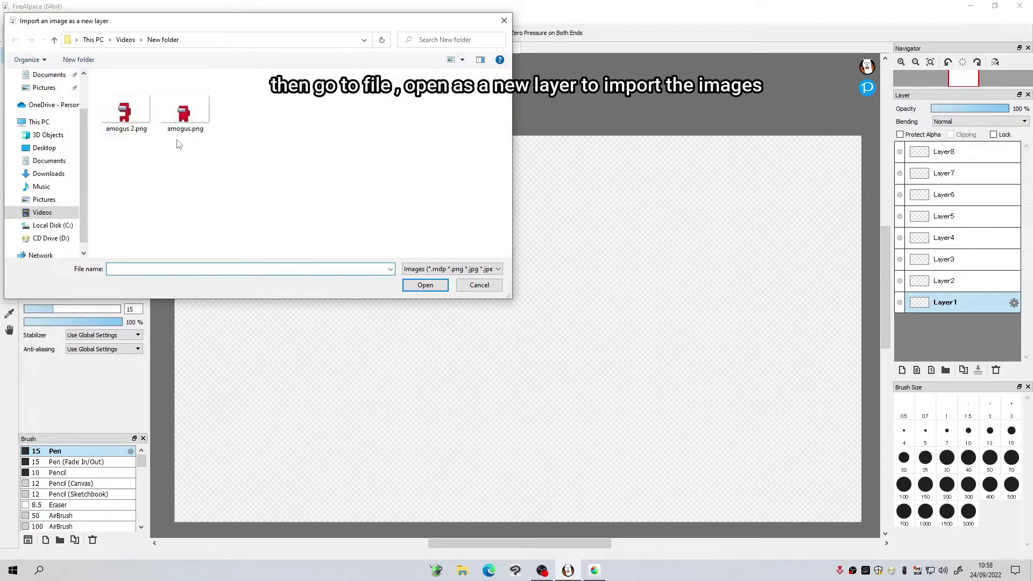
click(186, 114)
ctrl+click(110, 116)
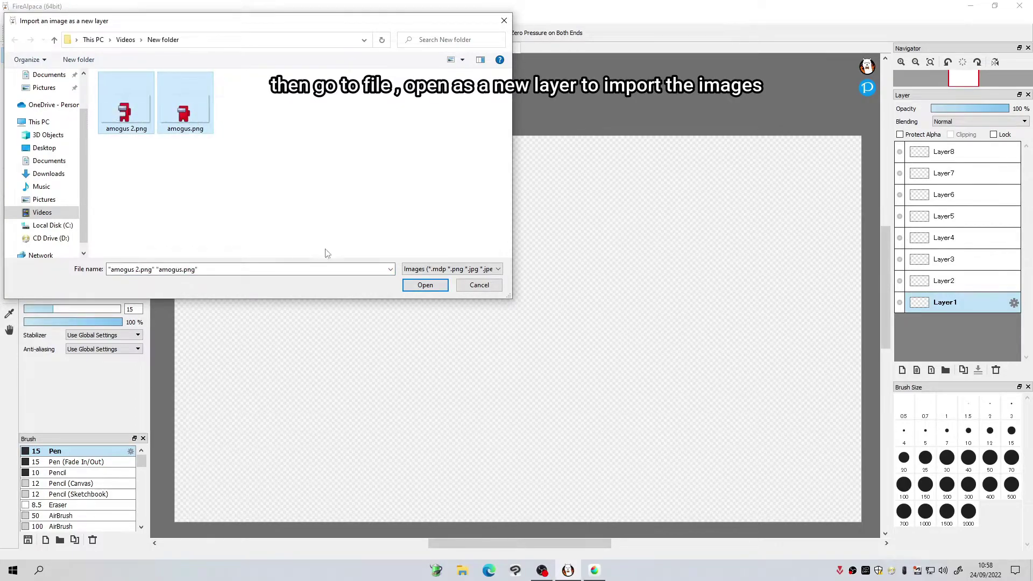
click(410, 284)
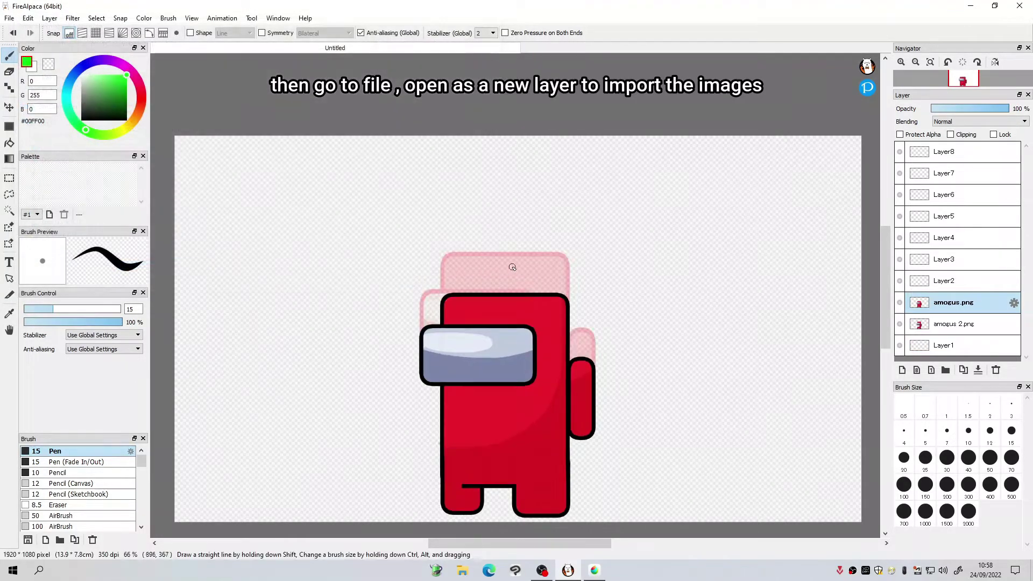
Delete the blank layers Layer1 through Layer8, leaving only the two imported image layers
scroll(526, 267, down, 1)
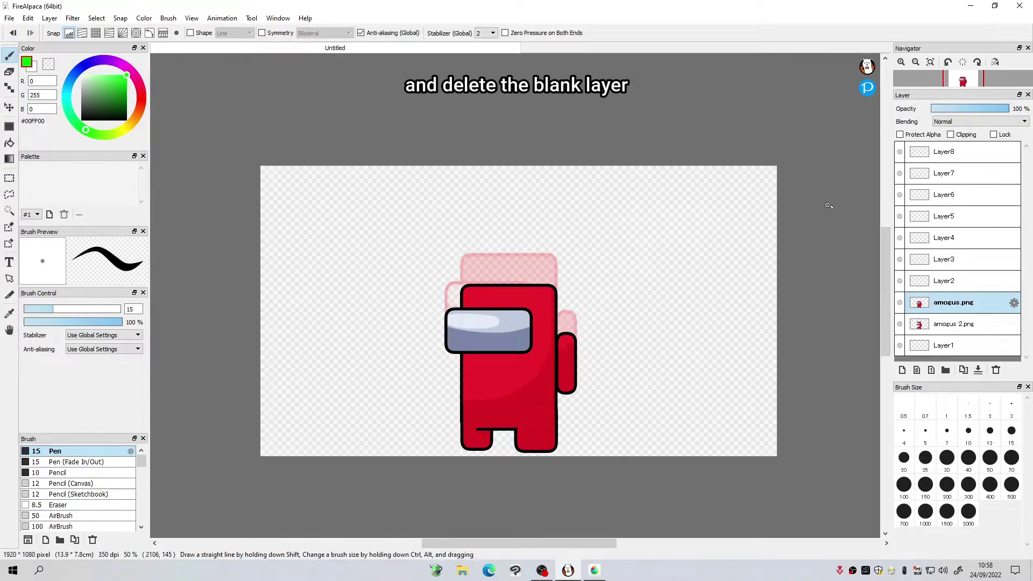
click(978, 156)
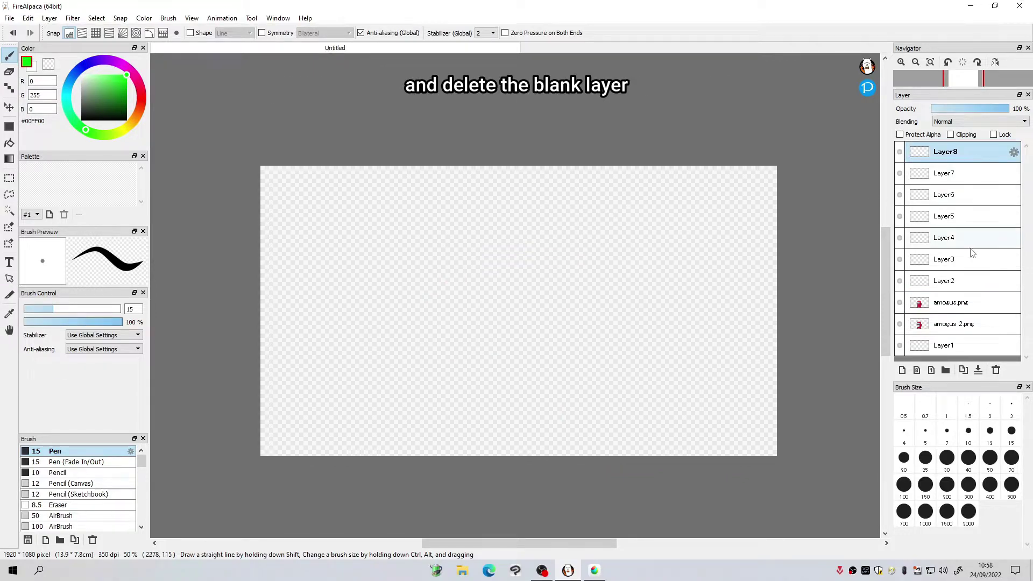
shift+click(975, 281)
click(996, 369)
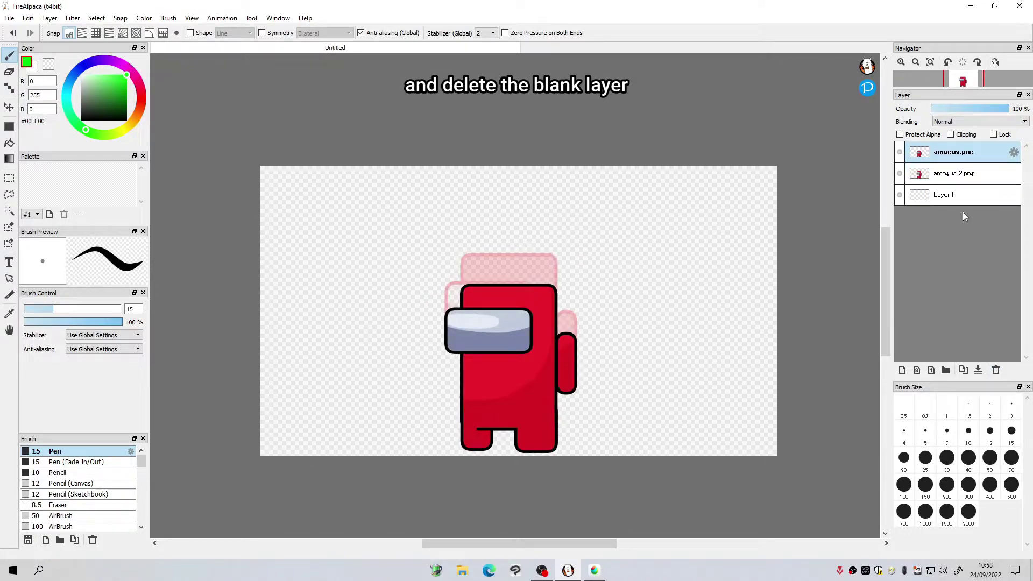
click(971, 197)
click(996, 369)
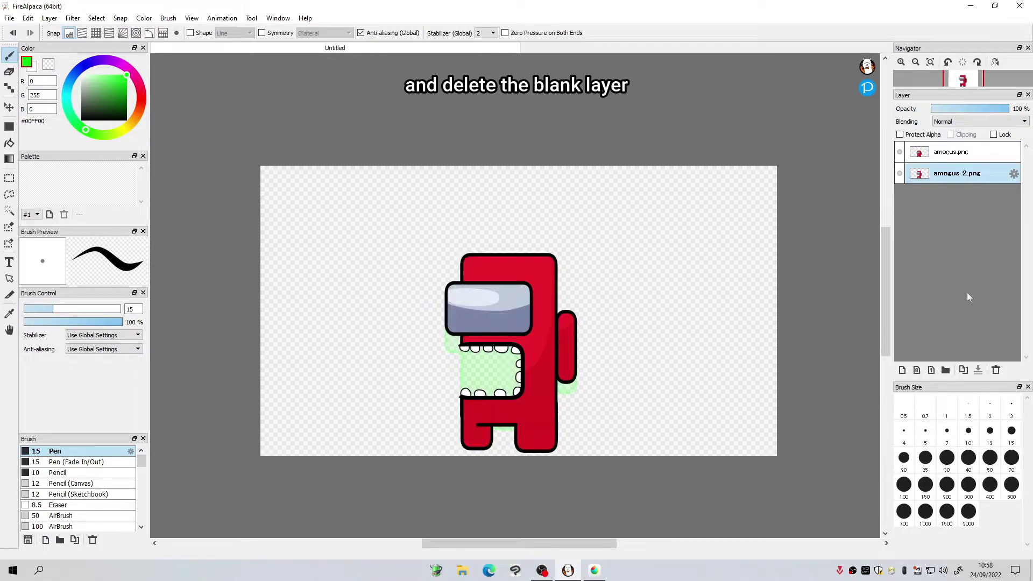
Move the amogus.png layer below amogus 2.png and switch between the two layers to compare the frames
click(951, 154)
drag(951, 154, 958, 171)
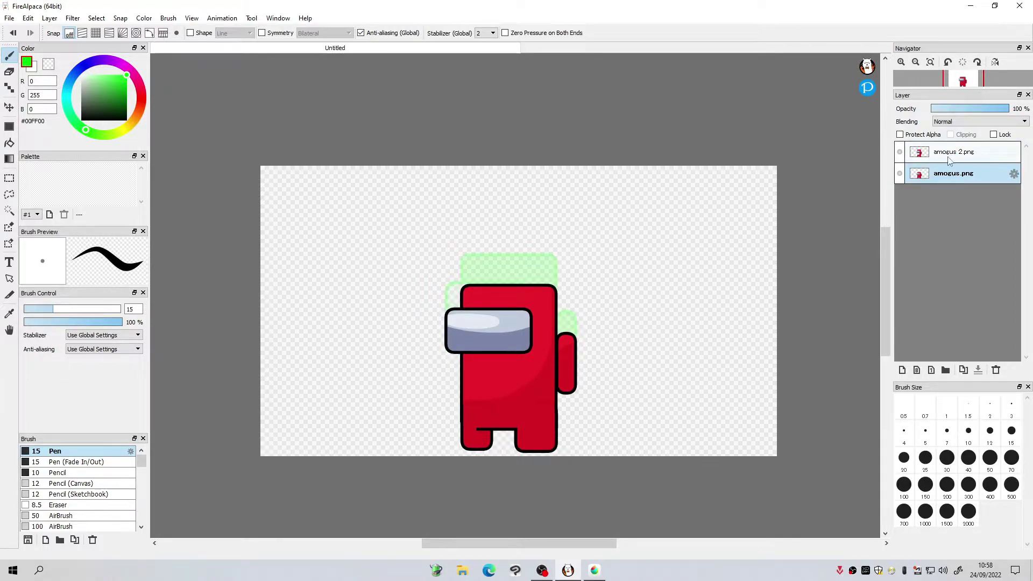
scroll(708, 212, down, 2)
scroll(708, 212, up, 2)
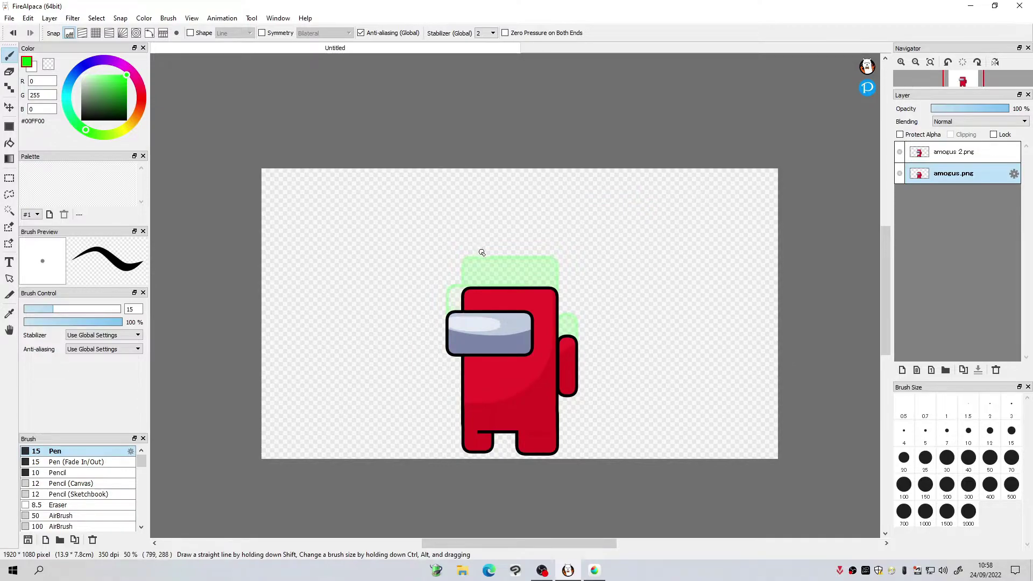
scroll(482, 253, up, 1)
scroll(489, 221, down, 1)
click(969, 161)
click(967, 168)
click(962, 159)
click(961, 169)
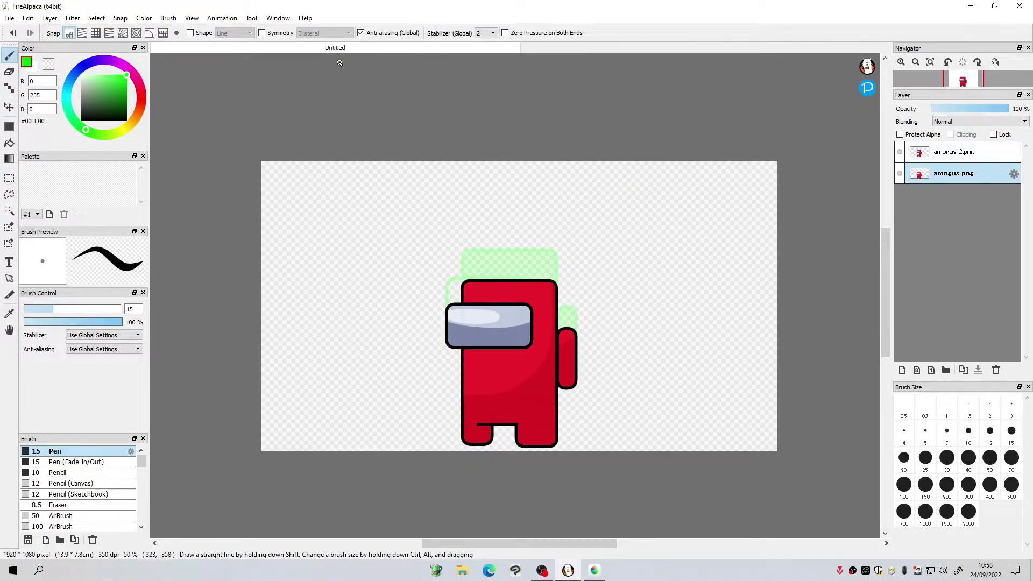
Open the AutoPlay preview of the animation and move its window over the upper part of the canvas
click(277, 18)
mouse_move(233, 24)
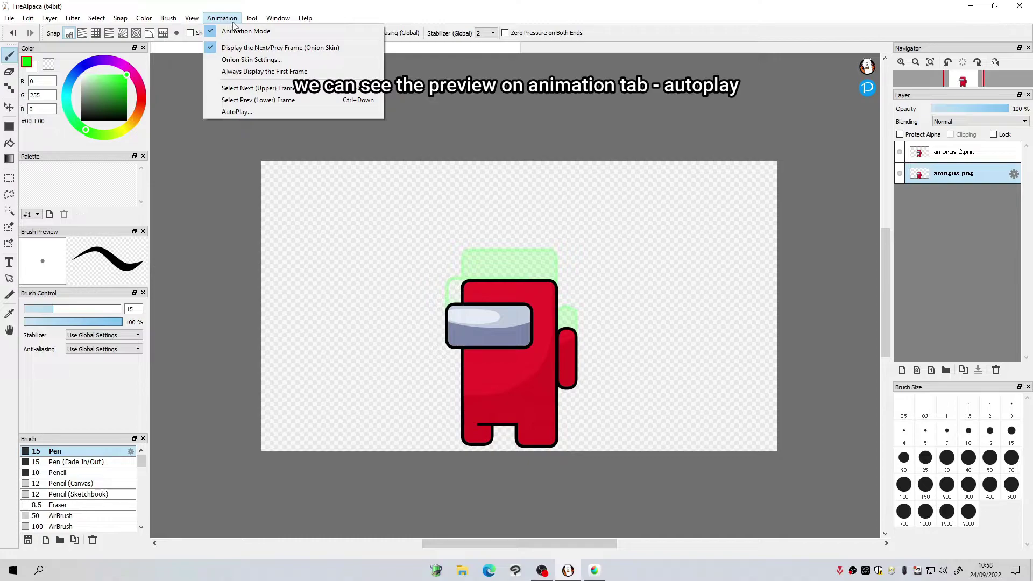
click(235, 112)
drag(619, 275, 512, 153)
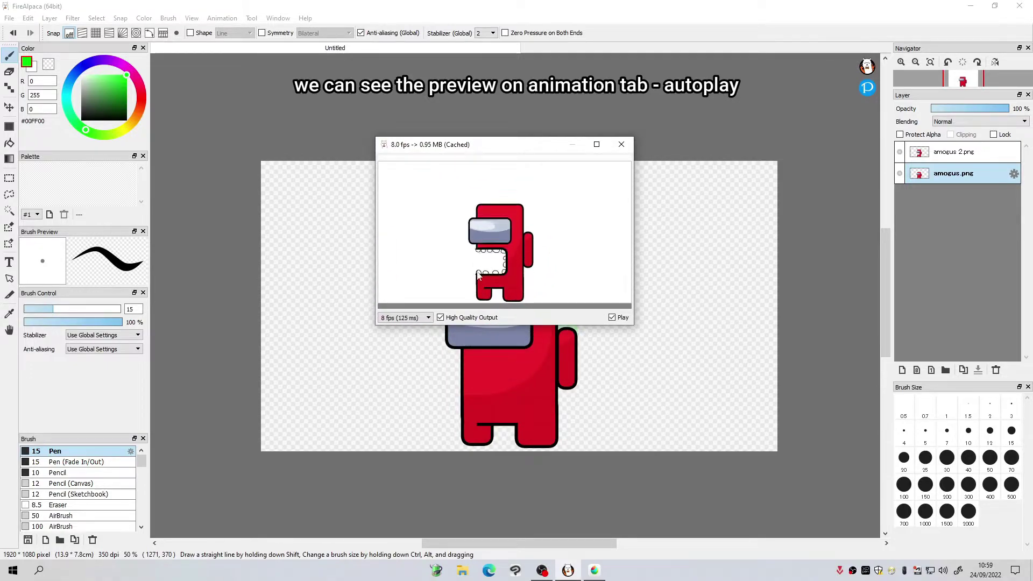
Try the preview at 60, 30 and 12 fps, set its playback rate to 10 fps, and close it
click(418, 318)
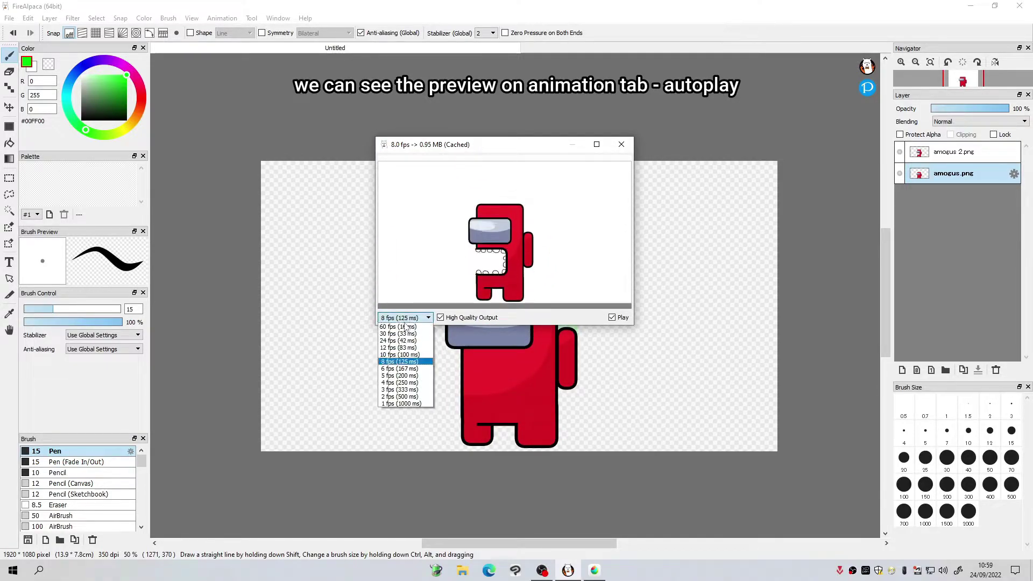
click(399, 327)
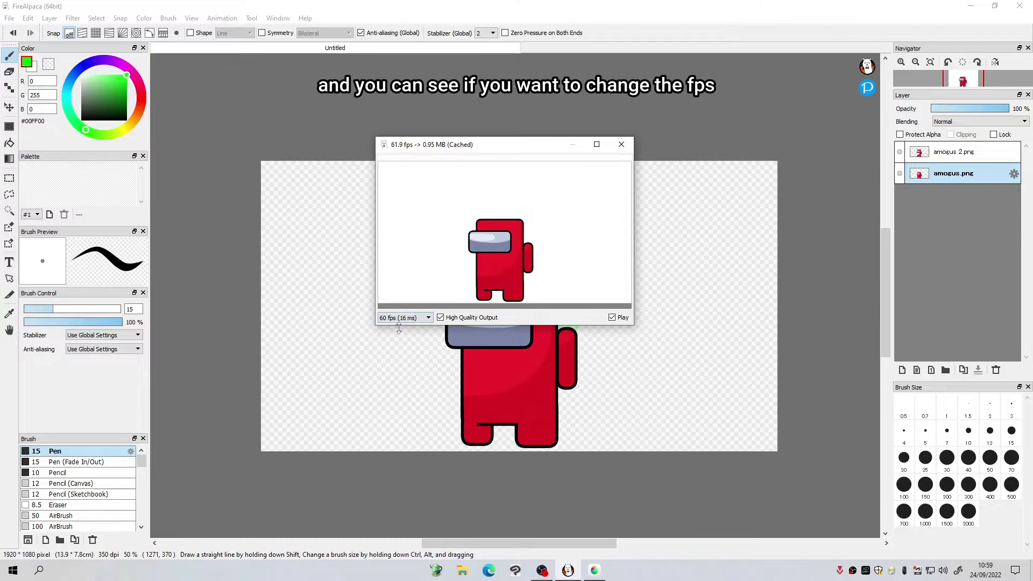
click(399, 318)
click(402, 334)
click(405, 318)
click(402, 350)
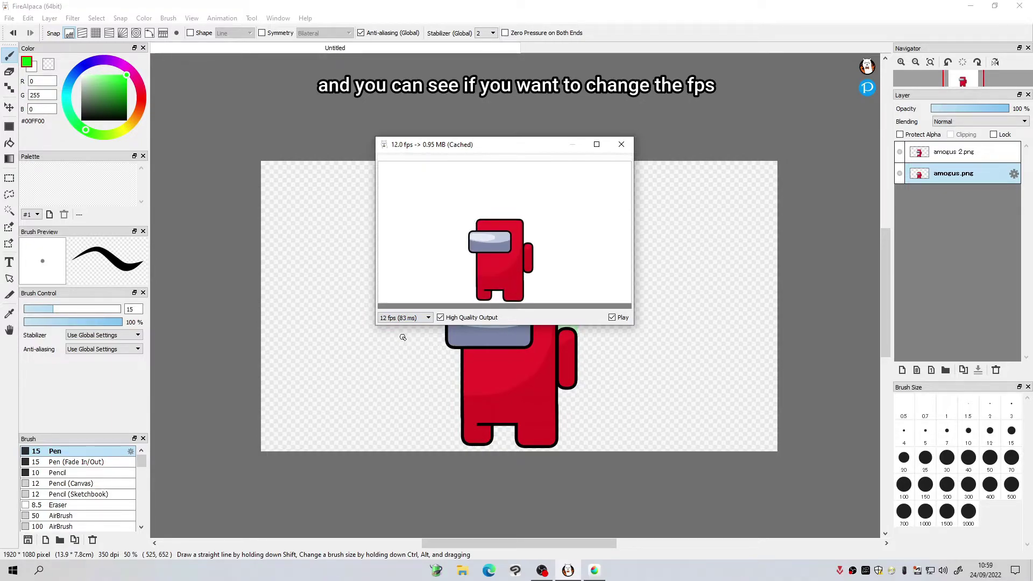
click(405, 318)
click(386, 355)
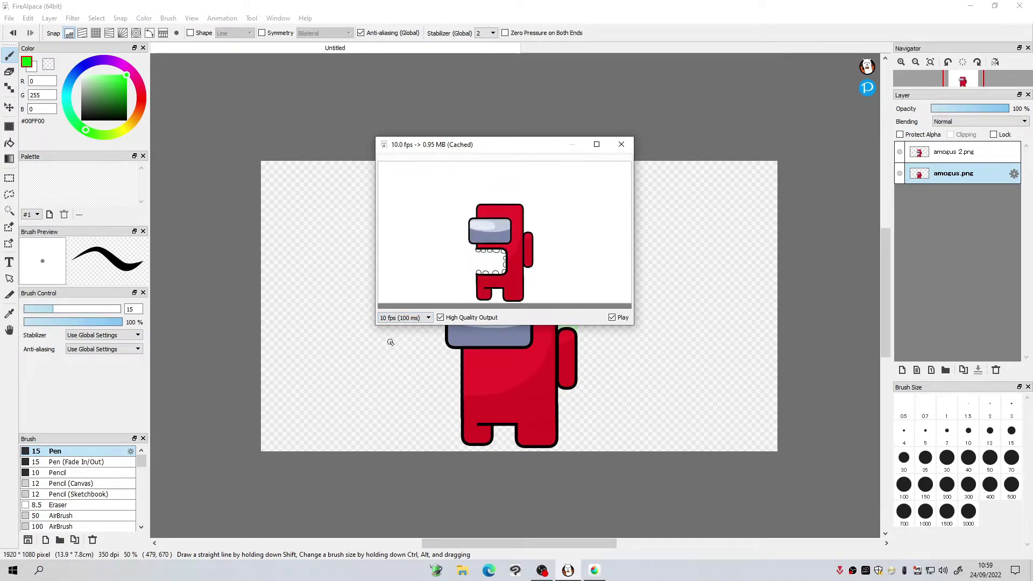
click(622, 146)
Switch back and forth between the amogus 2.png and amogus.png layers to examine the mouth movement
click(961, 153)
click(964, 173)
click(961, 155)
click(964, 172)
click(961, 160)
click(956, 178)
click(954, 157)
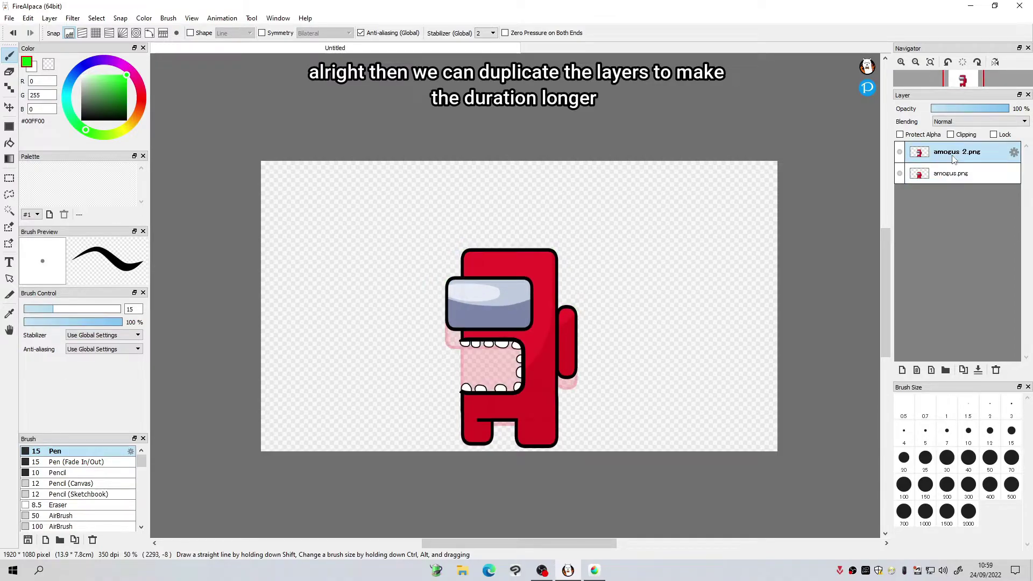
click(962, 177)
click(956, 157)
click(958, 168)
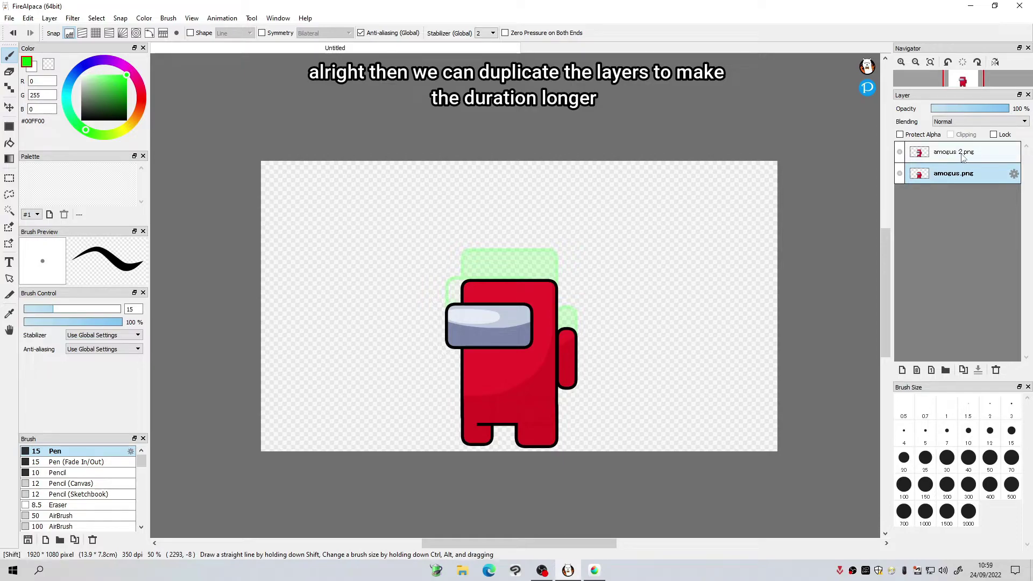
Select both image layers and duplicate the selection repeatedly to build a long alternating stack of amogus.png and amogus 2.png frames
click(960, 157)
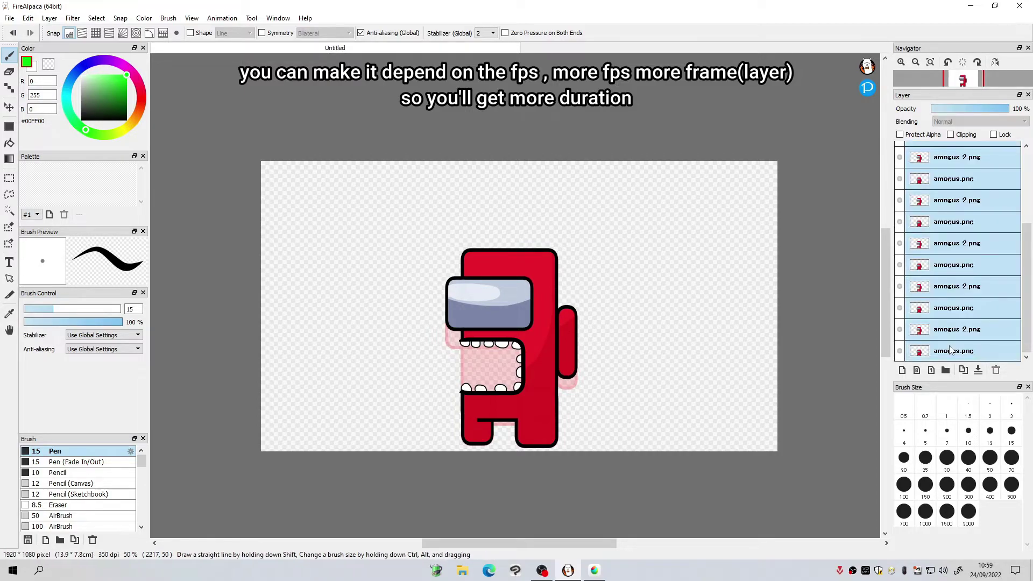
click(948, 330)
scroll(947, 323, down, 2)
scroll(948, 318, down, 3)
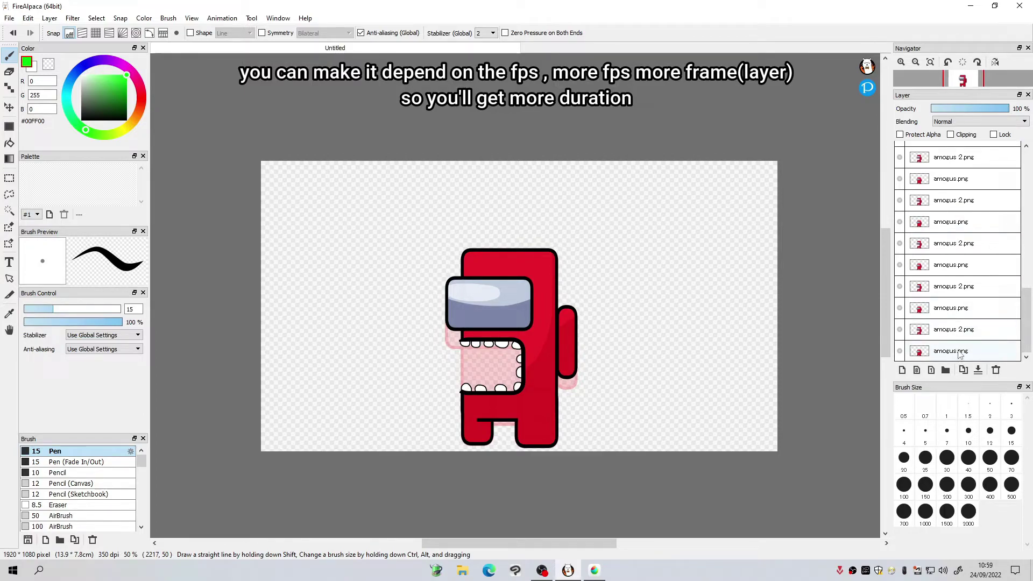
shift+click(958, 351)
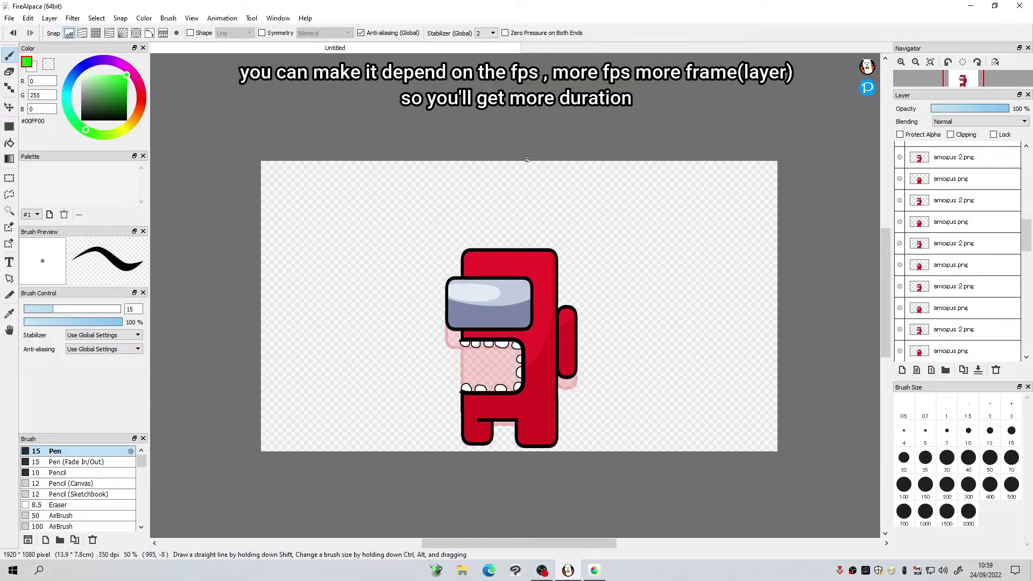
Preview the lengthened animation with AutoPlay at 10 fps and close the preview
scroll(473, 133, down, 1)
scroll(398, 79, up, 2)
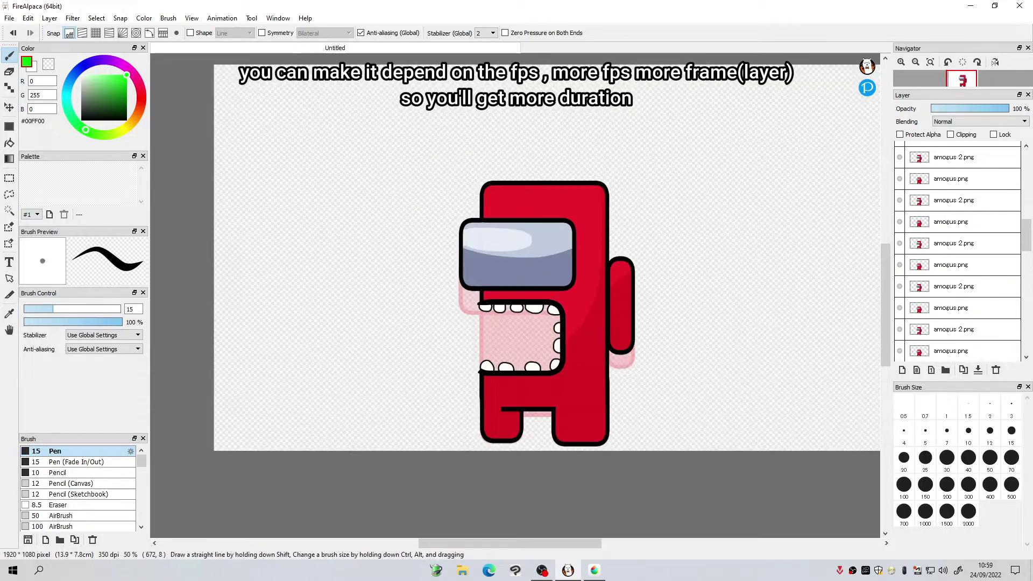
scroll(398, 78, down, 1)
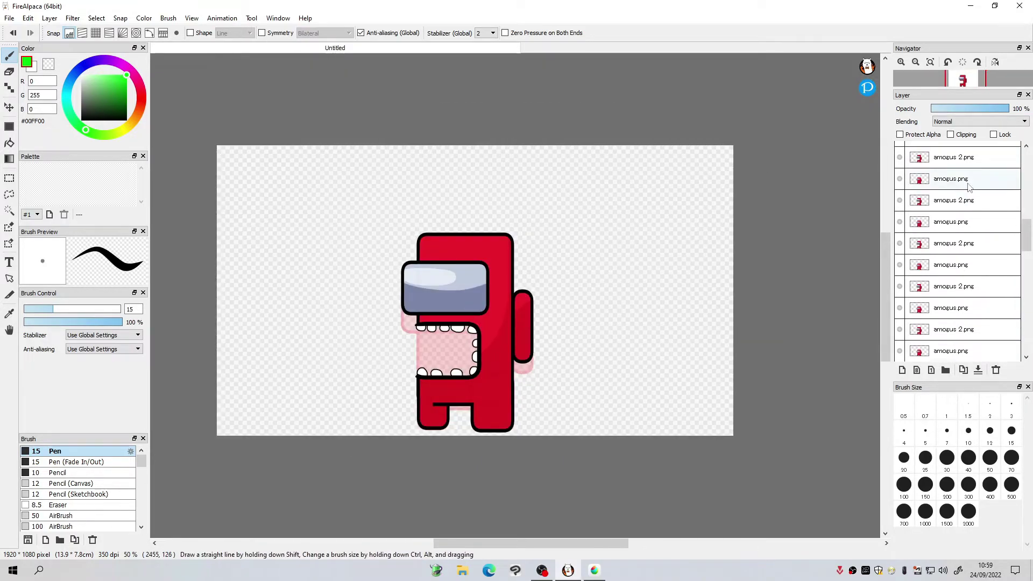
click(222, 18)
click(236, 111)
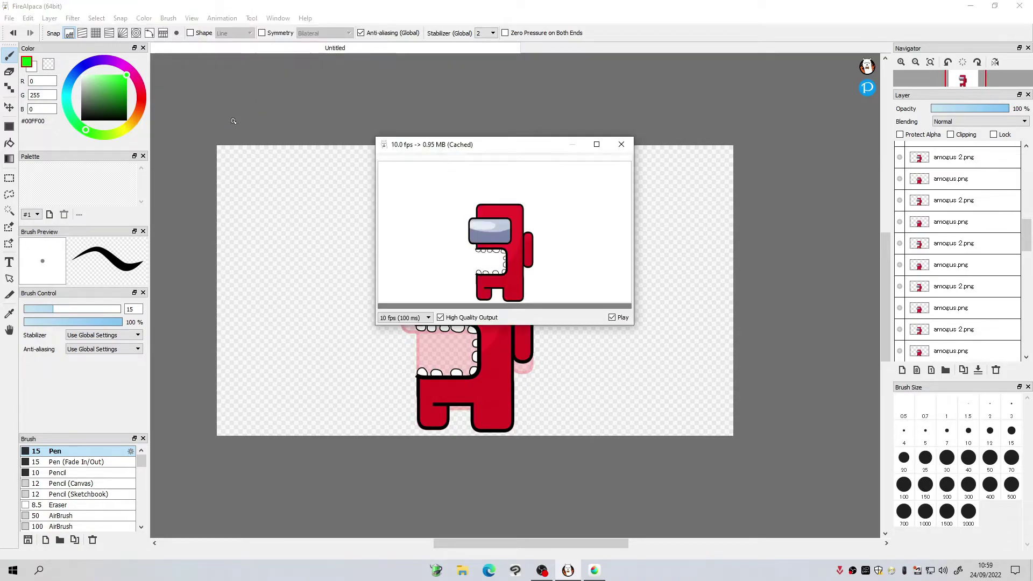
click(623, 146)
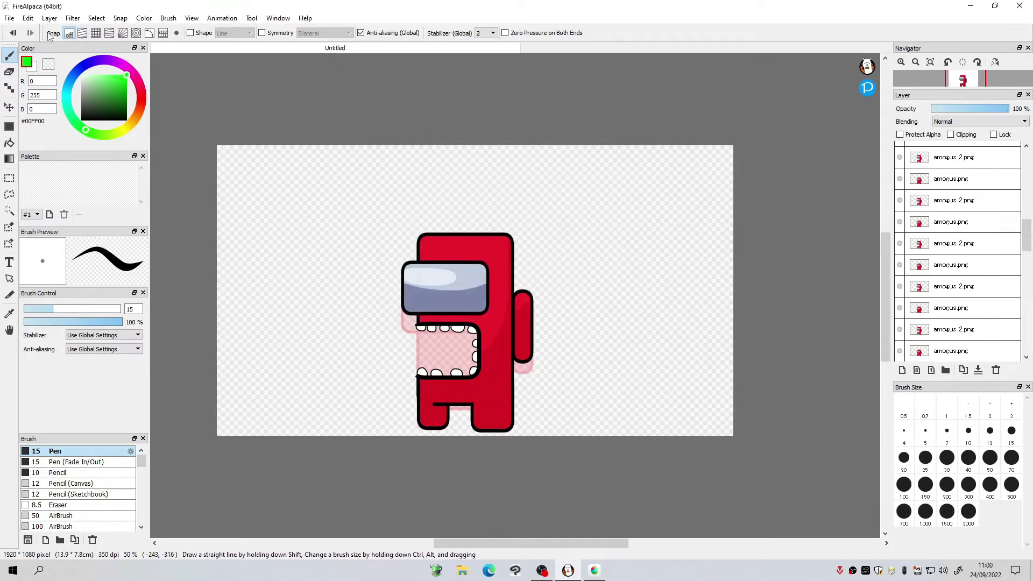
Export the animation to the Desktop as an animated GIF named "amogus red" at 10 fps with Infinite Loop enabled
click(10, 18)
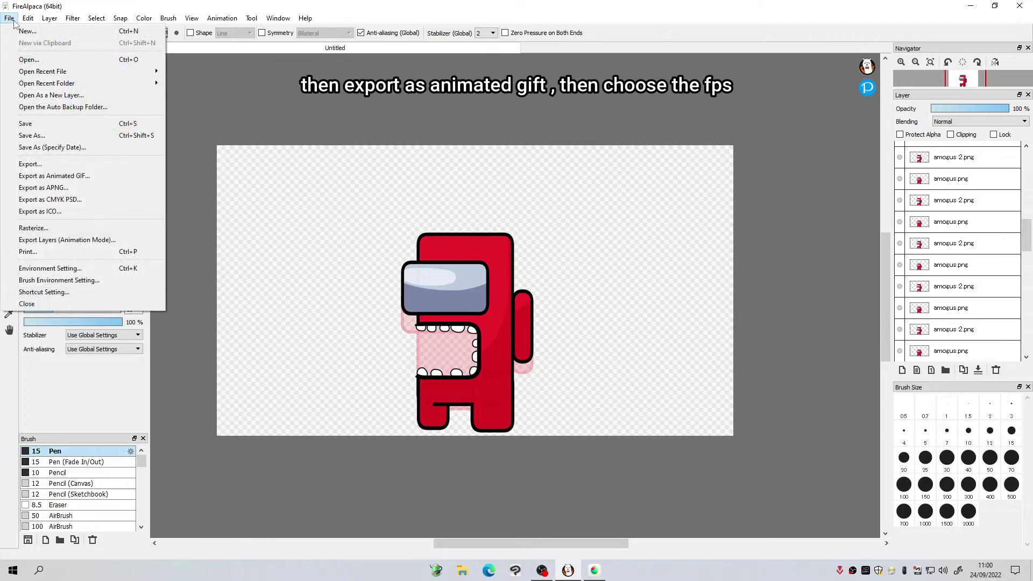
click(54, 176)
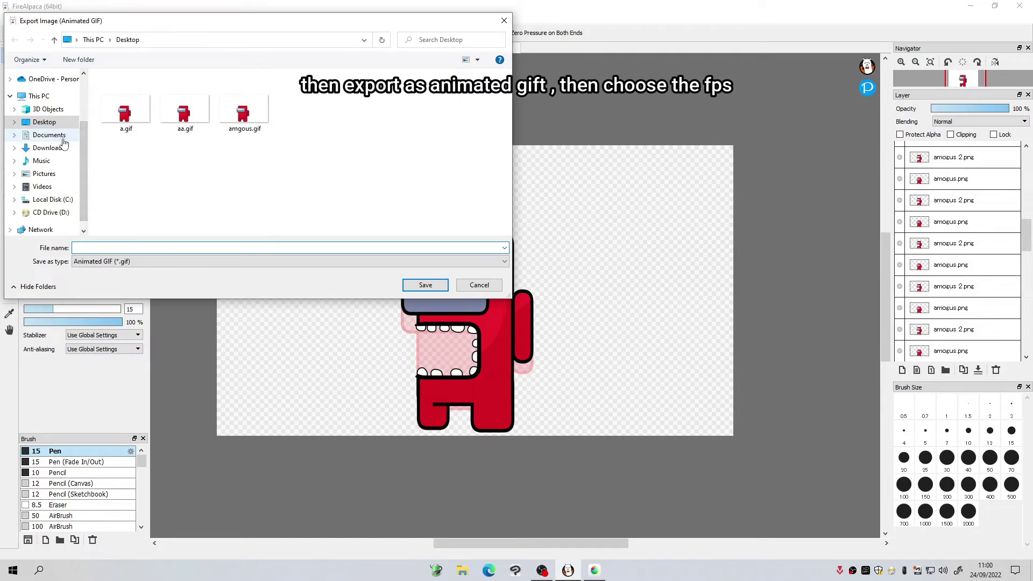
text(amogus red)
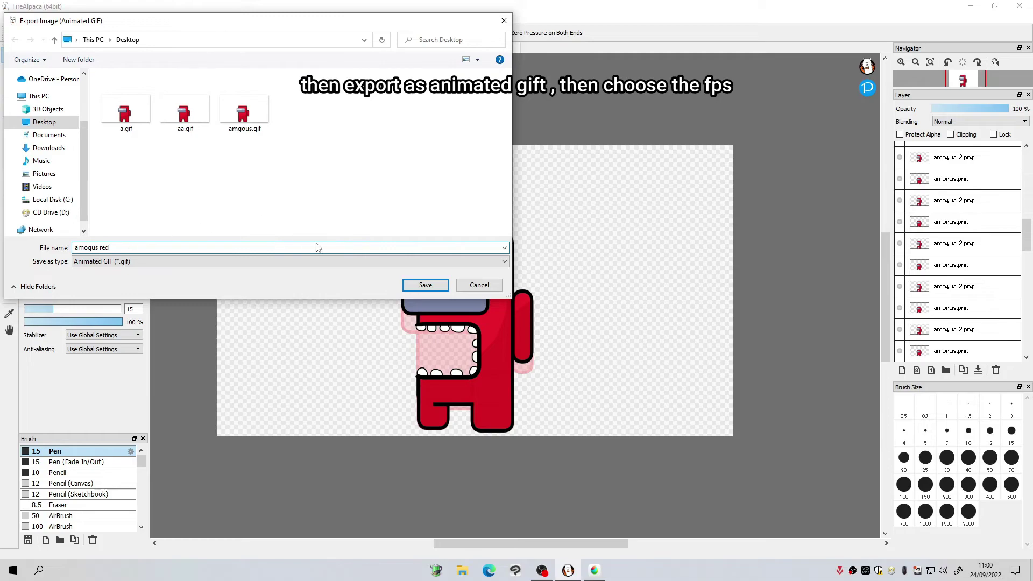
click(426, 285)
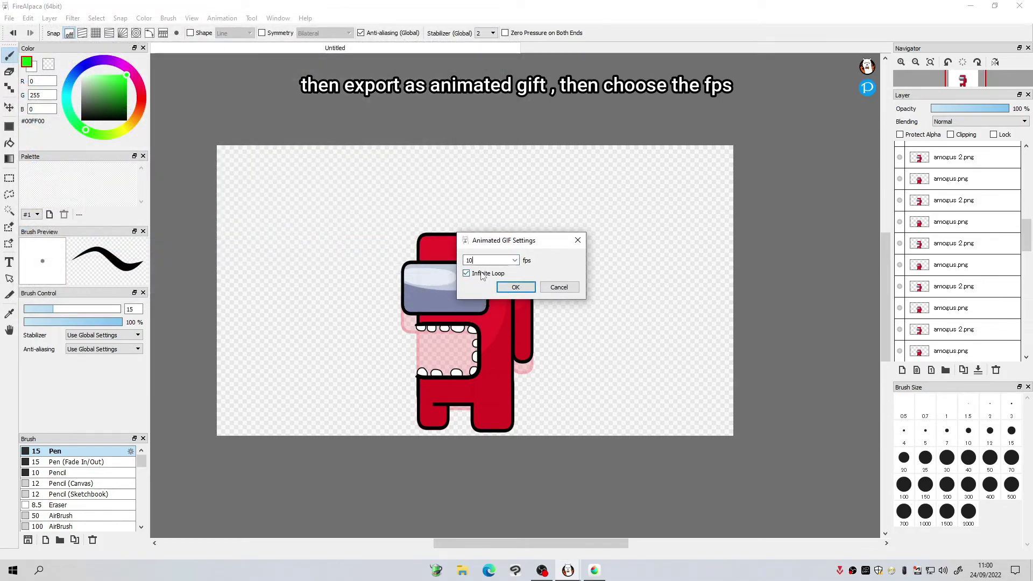
click(515, 286)
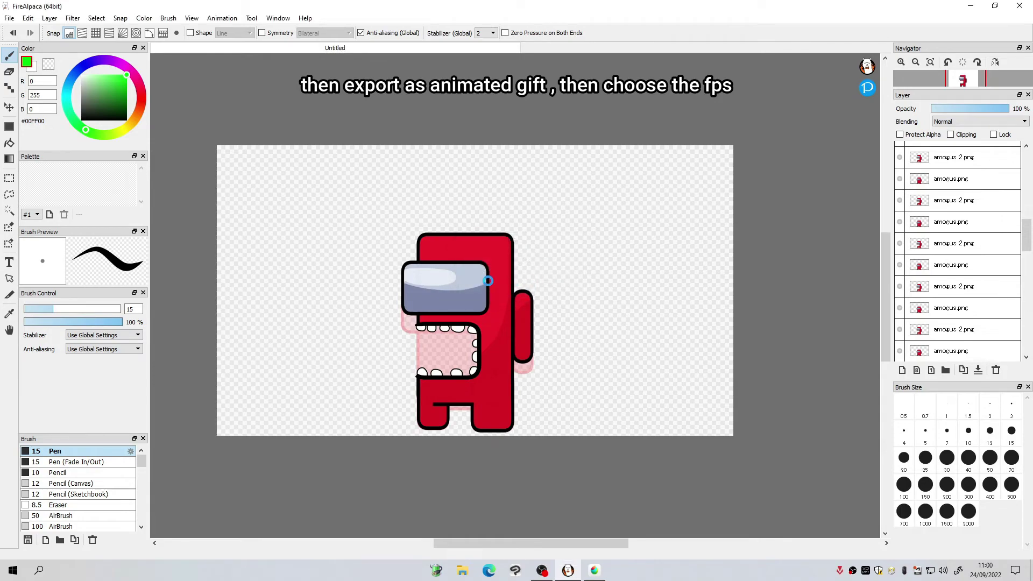